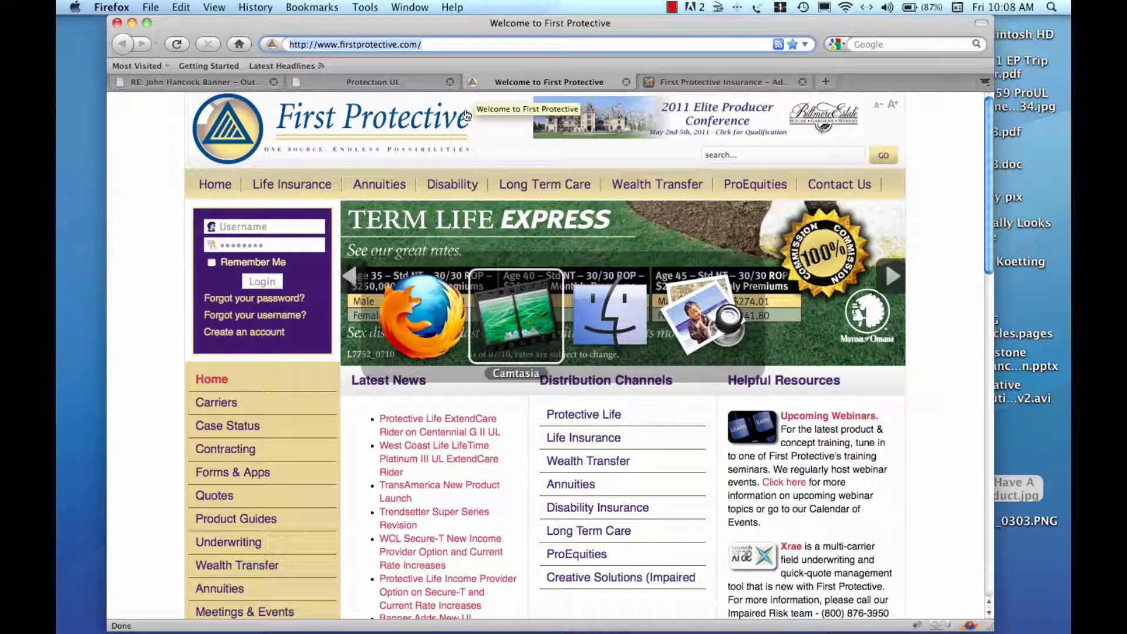
{"action": "key", "text": "super+Tab"}
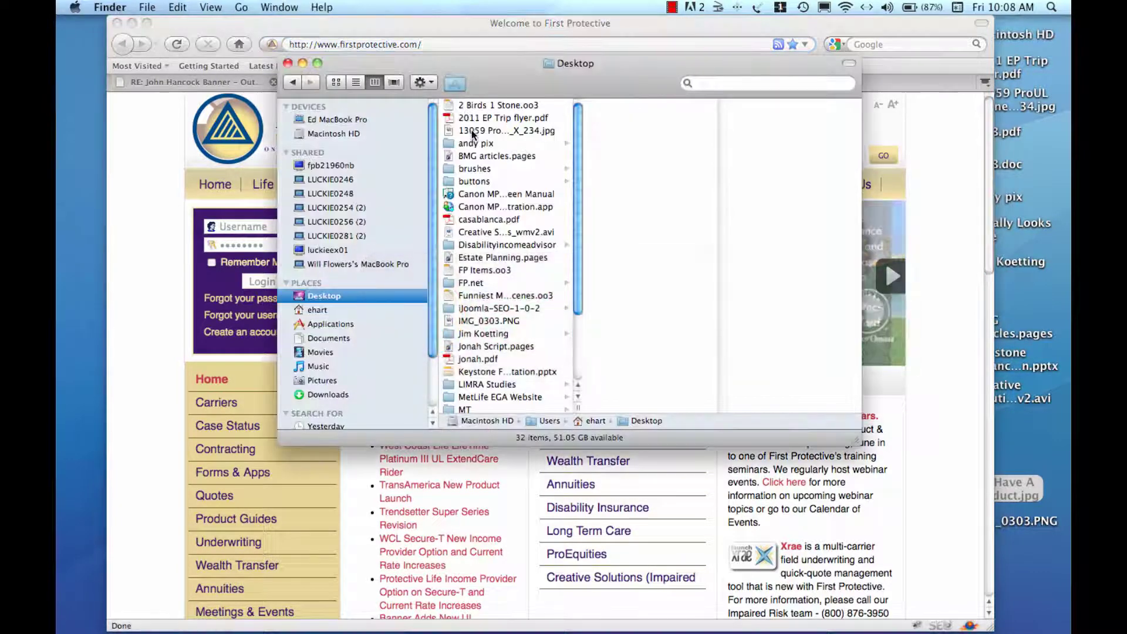
Check the 13059 ProUL banner jpg in Preview, then return to the Joomla admin dashboard
{"action": "double_click", "coordinate": [472, 131]}
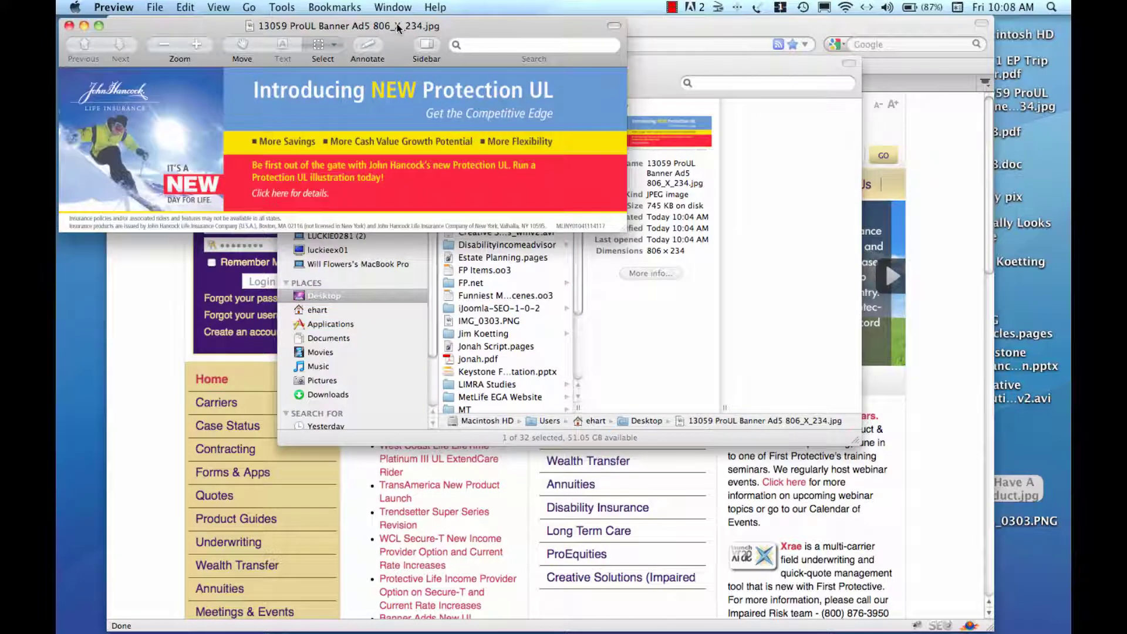
{"action": "left_click_drag", "start_coordinate": [397, 29], "coordinate": [599, 201]}
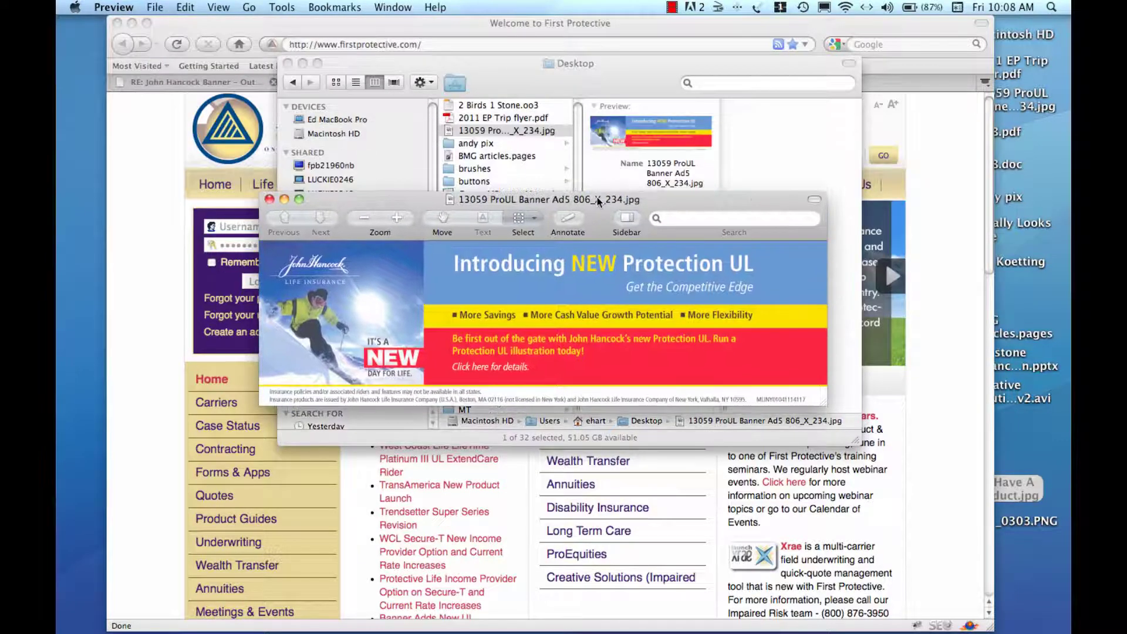
{"action": "left_click", "coordinate": [884, 18]}
{"action": "left_click", "coordinate": [689, 82]}
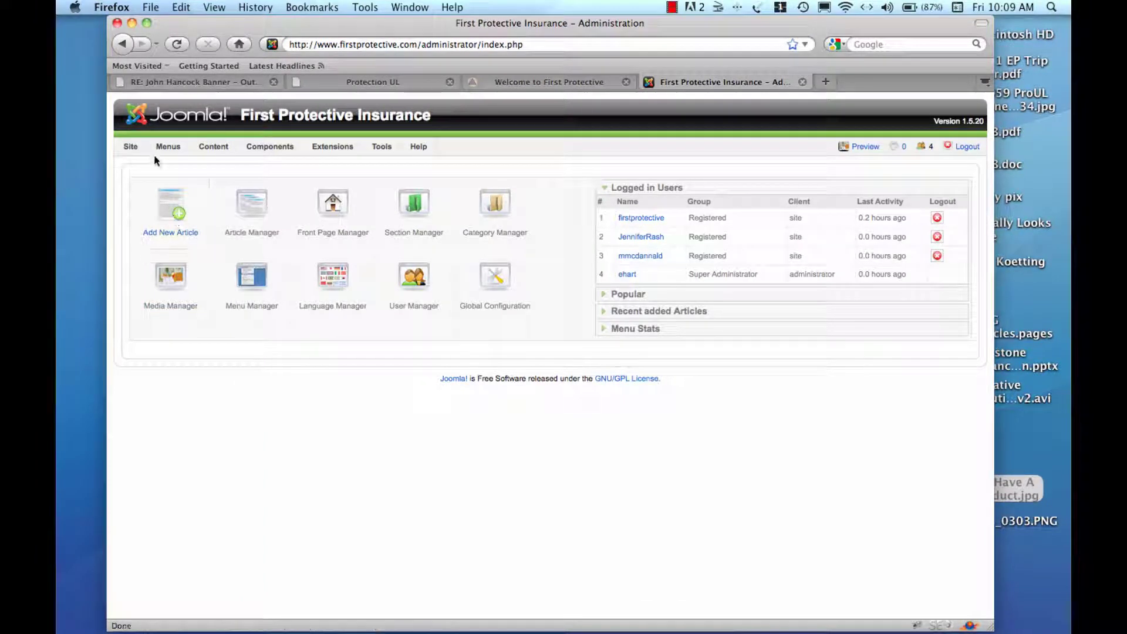
Upload the 13059 ProUL banner jpg from the Desktop to Media Manager's stories/headers folder and preview it
{"action": "mouse_move", "coordinate": [139, 151]}
{"action": "left_click", "coordinate": [155, 201]}
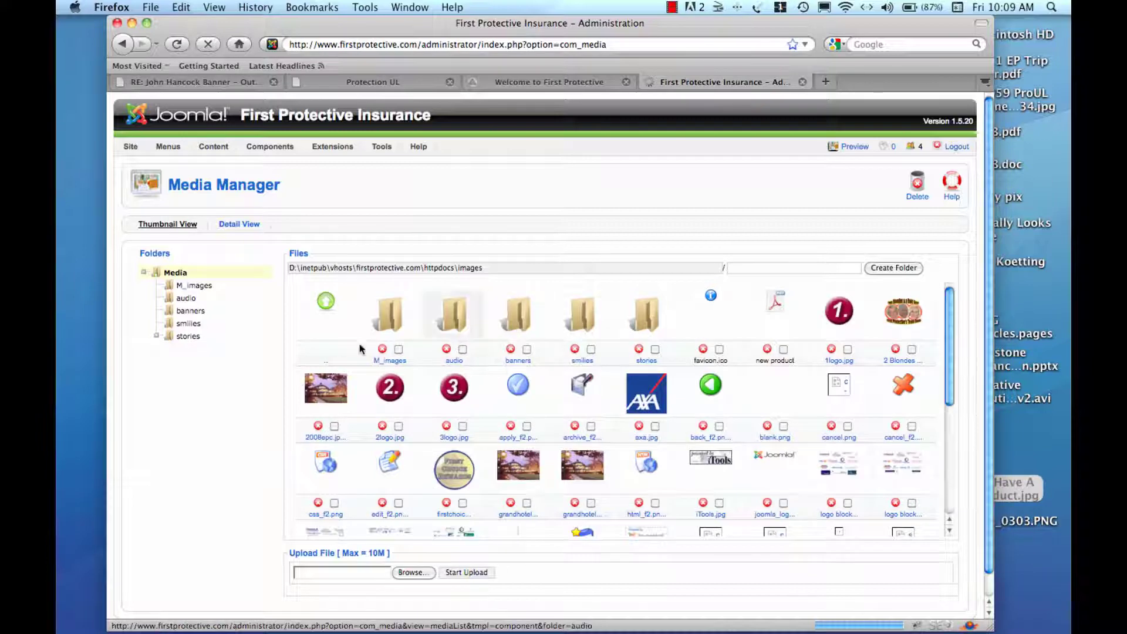
{"action": "left_click", "coordinate": [189, 340]}
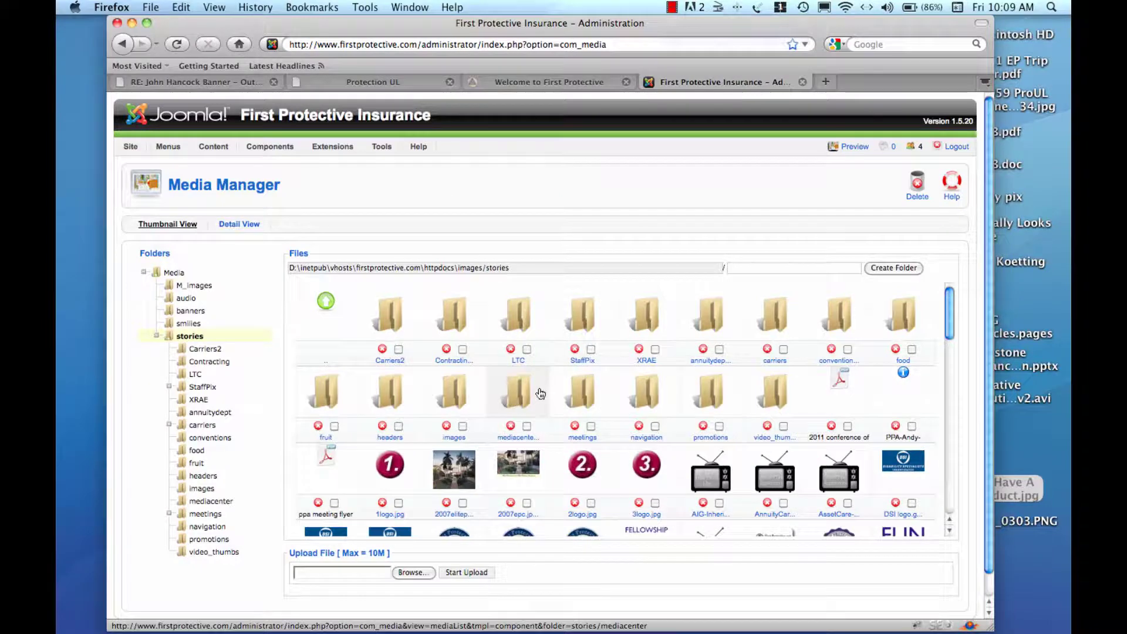
{"action": "left_click", "coordinate": [392, 390]}
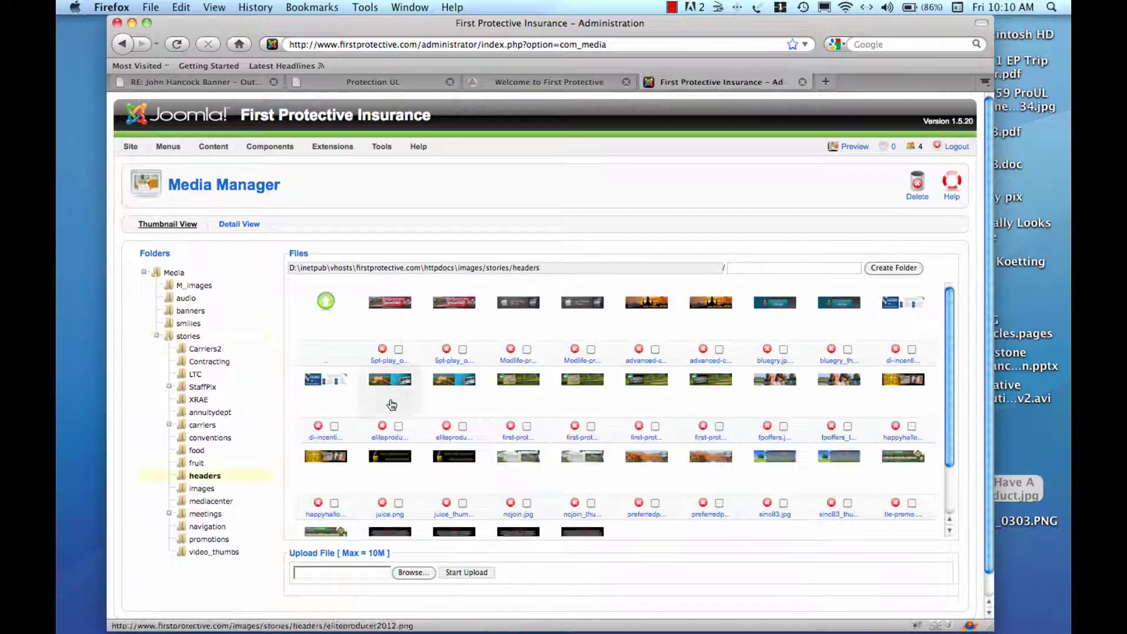
{"action": "left_click", "coordinate": [351, 571]}
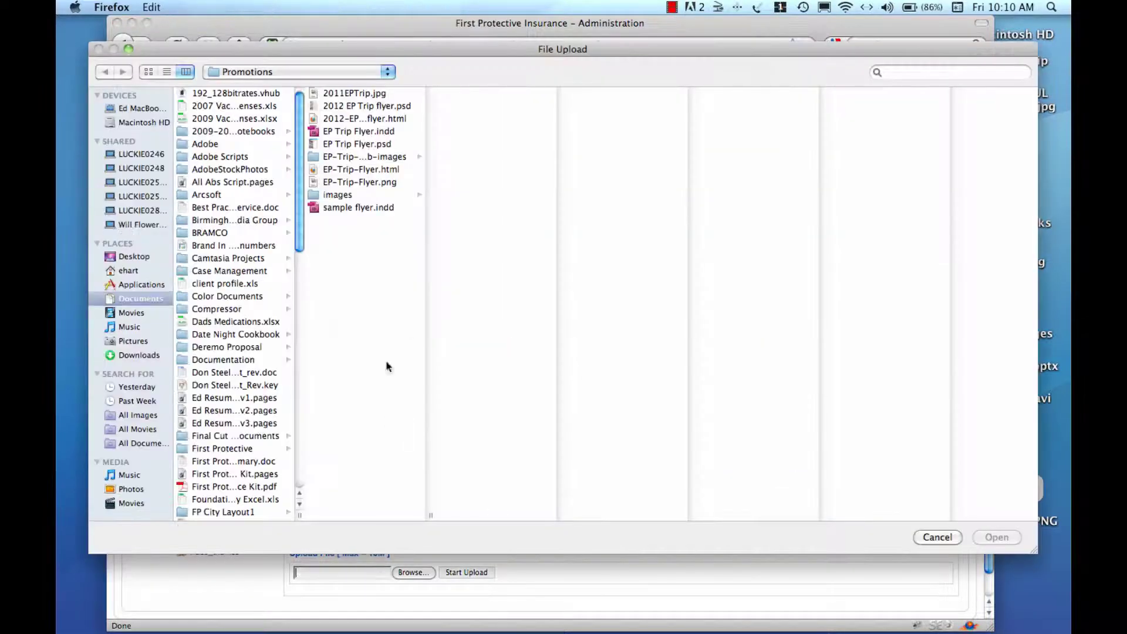
{"action": "left_click", "coordinate": [126, 284]}
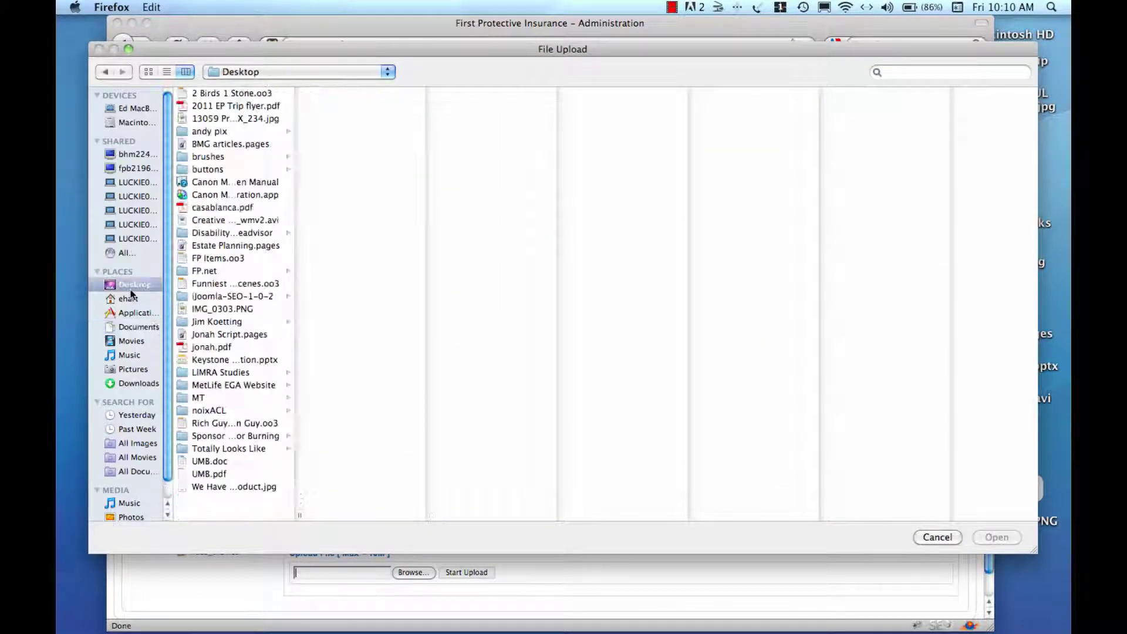
{"action": "left_click", "coordinate": [226, 119]}
{"action": "double_click", "coordinate": [226, 119]}
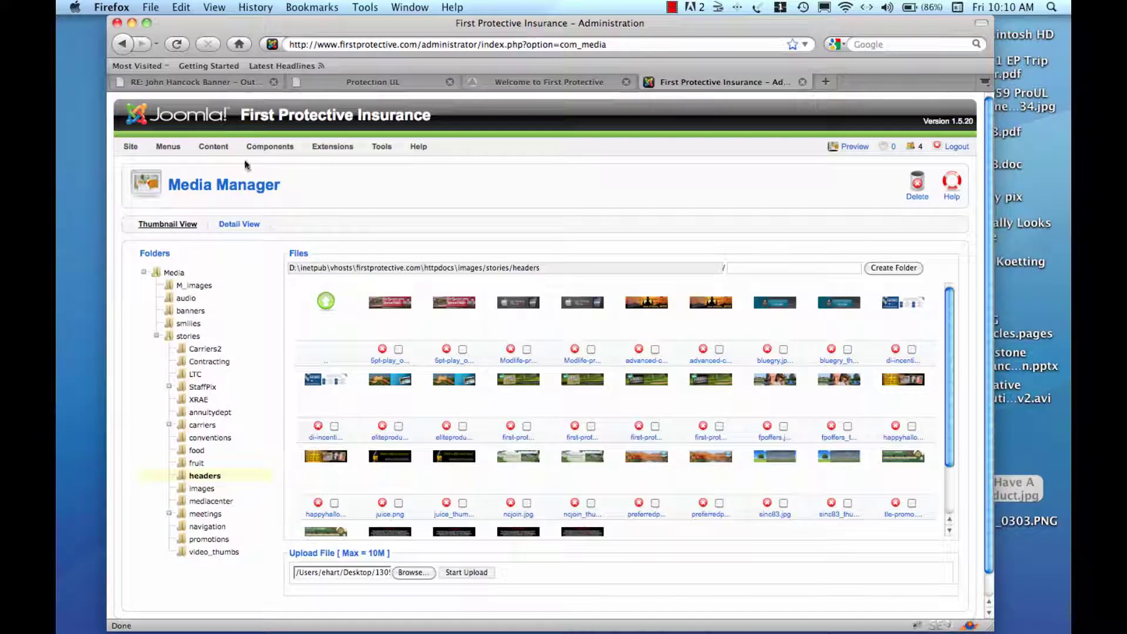
{"action": "left_click", "coordinate": [477, 573]}
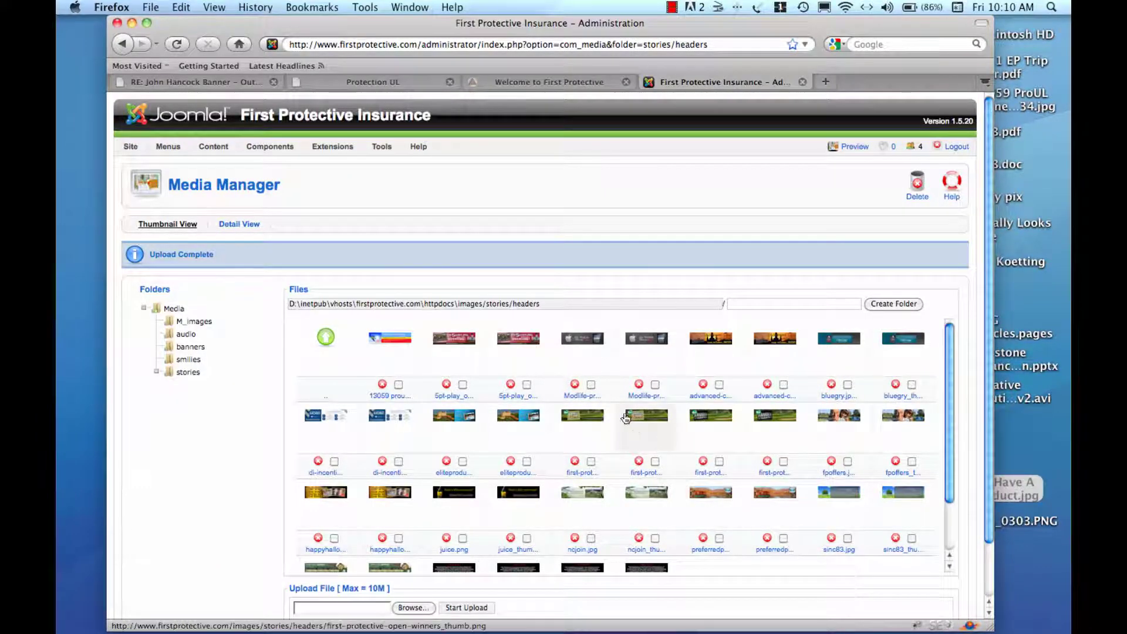
{"action": "left_click", "coordinate": [387, 341]}
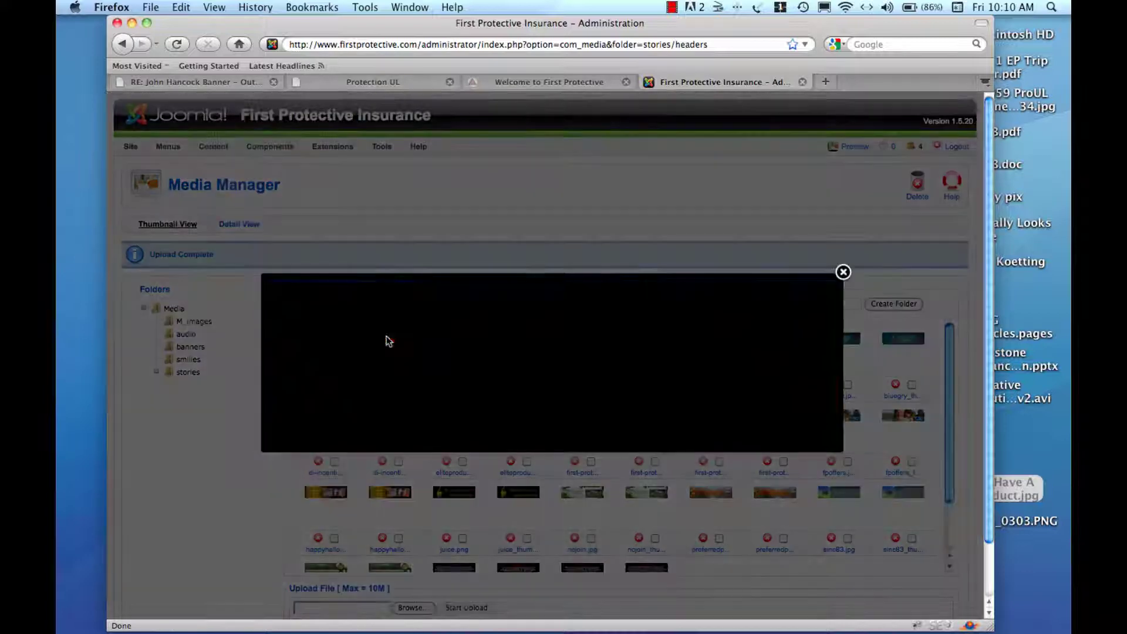
Create a new article filed under the Headers section and Headers category
{"action": "left_click", "coordinate": [843, 273]}
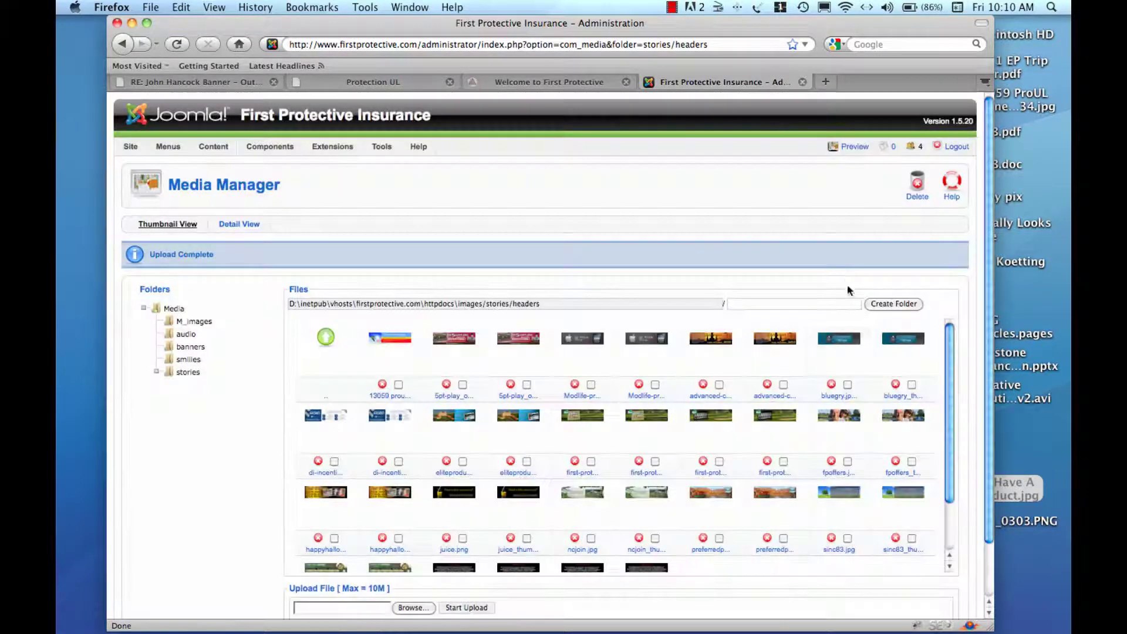
{"action": "mouse_move", "coordinate": [213, 146]}
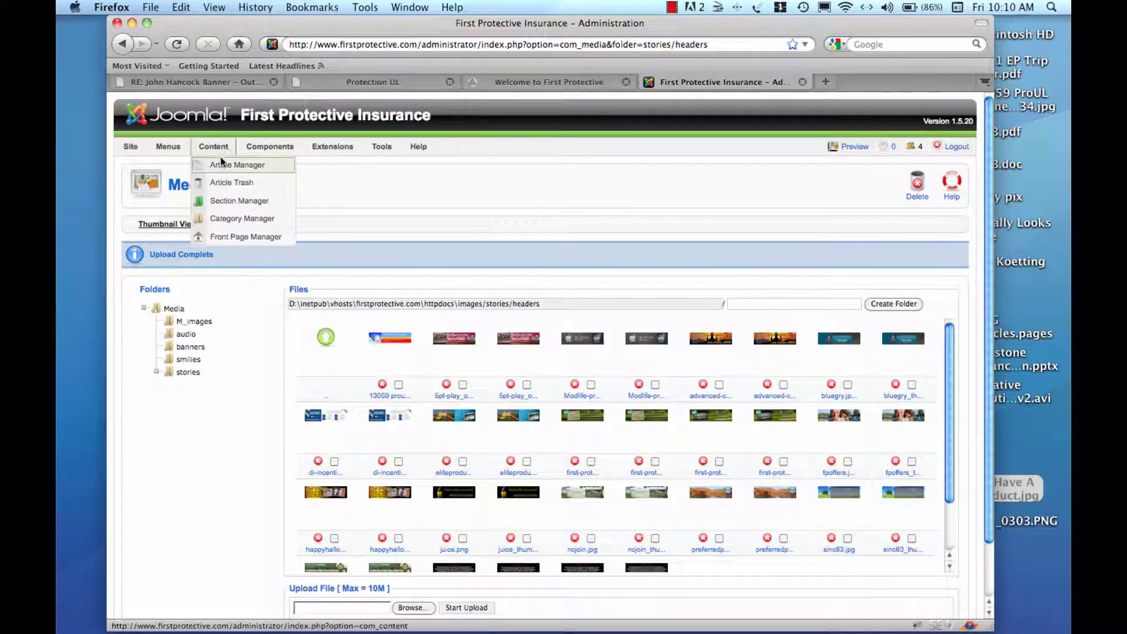
{"action": "left_click", "coordinate": [220, 165]}
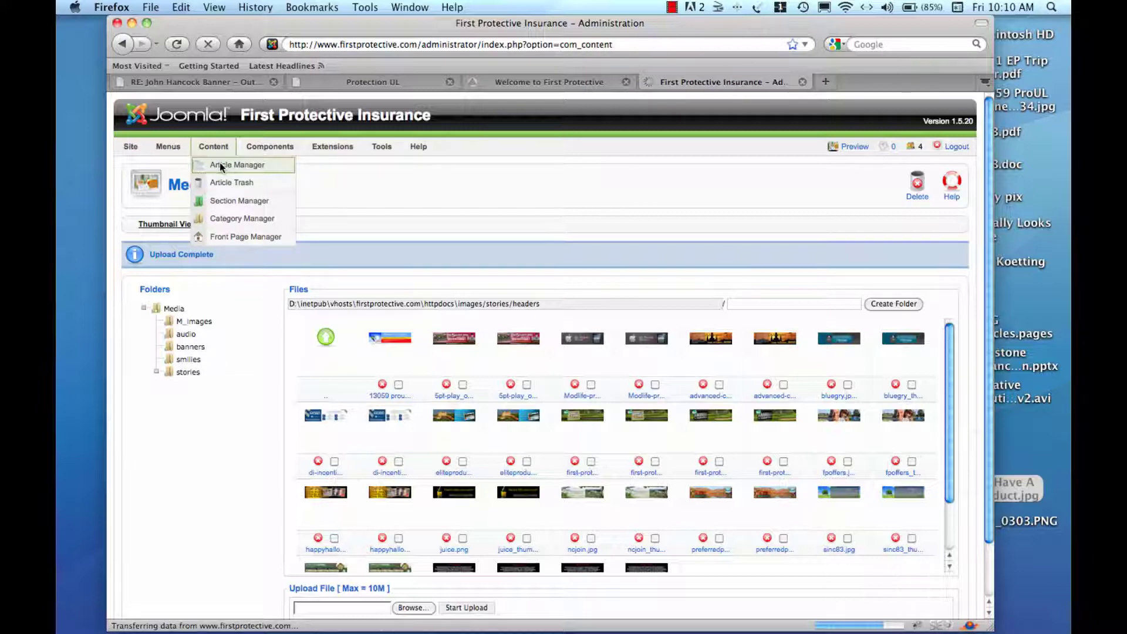
{"action": "left_click", "coordinate": [878, 185]}
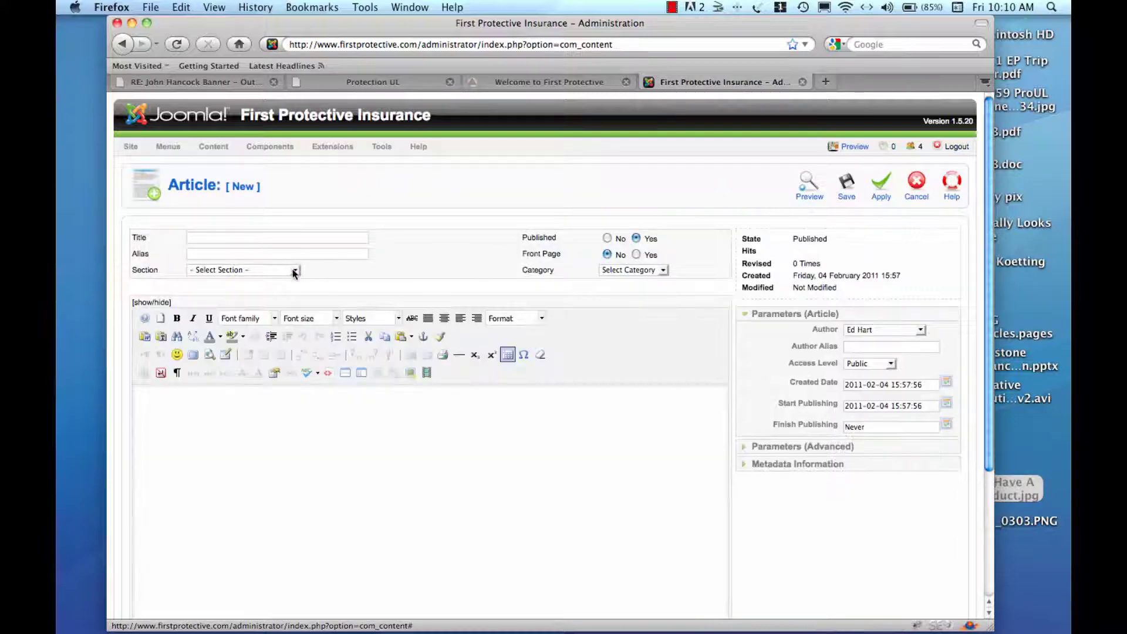
{"action": "left_click", "coordinate": [294, 272]}
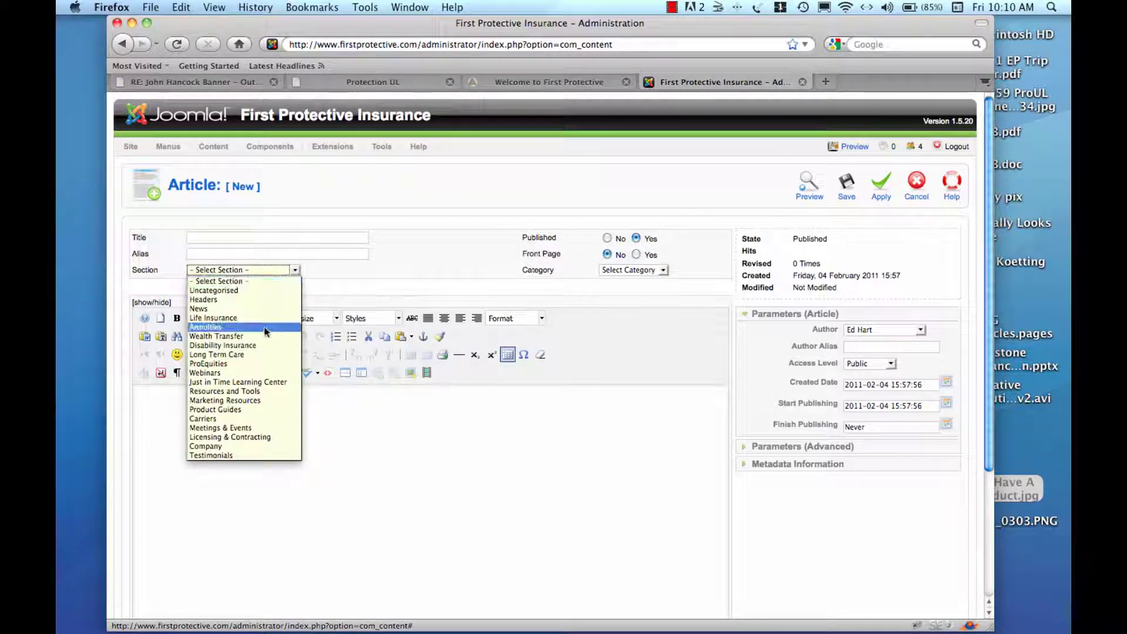
{"action": "left_click", "coordinate": [261, 299]}
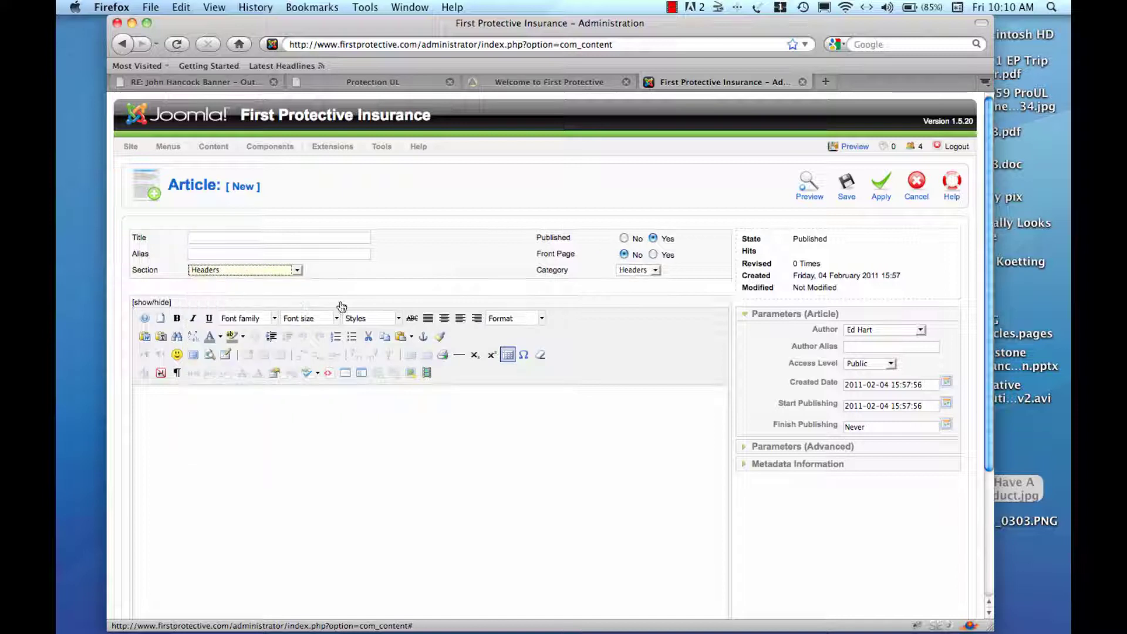
{"action": "left_click", "coordinate": [654, 270]}
{"action": "left_click", "coordinate": [635, 280]}
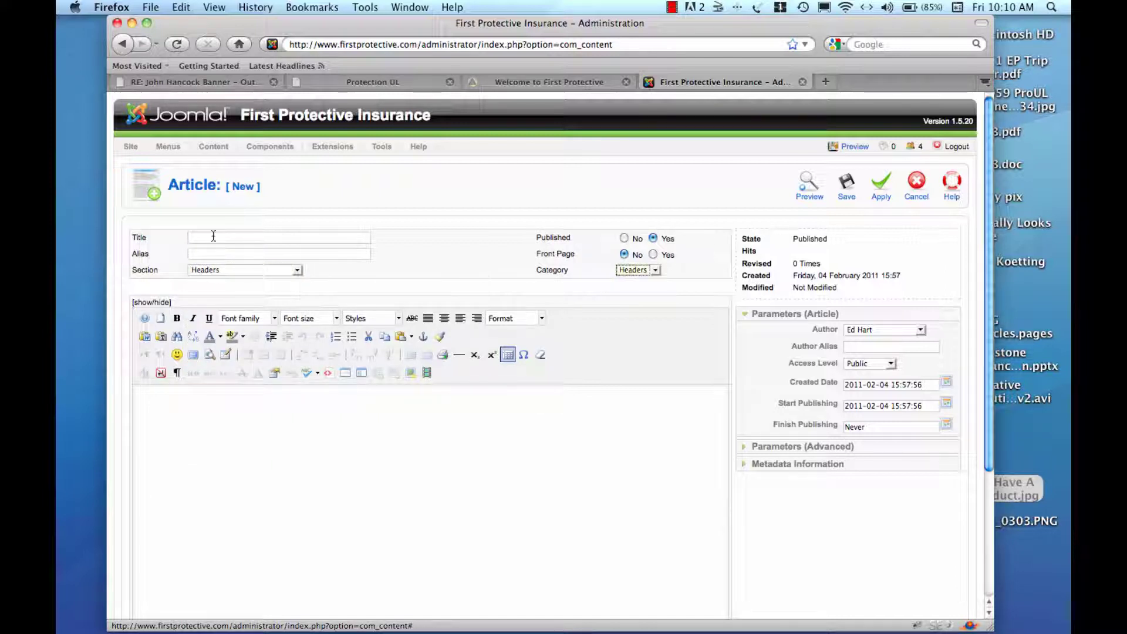
Type the article title 'New Protection U', checking the banner for its wording
{"action": "left_click", "coordinate": [231, 239]}
{"action": "key", "text": "super+Tab"}
{"action": "key", "text": "super+Tab"}
{"action": "key", "text": "super+Tab"}
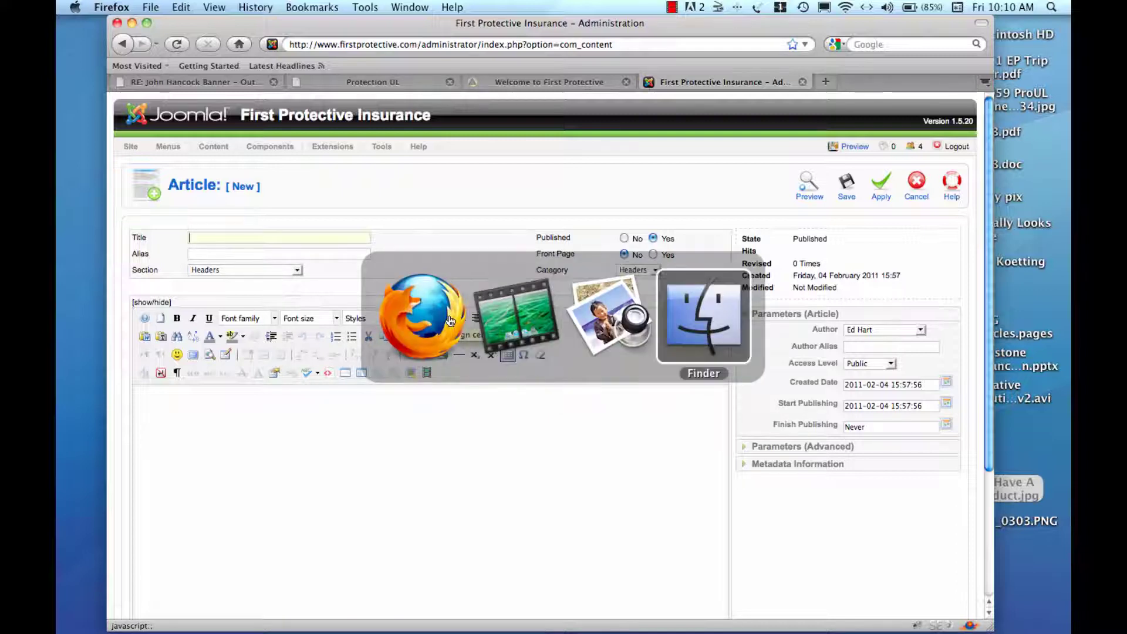
{"action": "key", "text": "super+shift+Tab"}
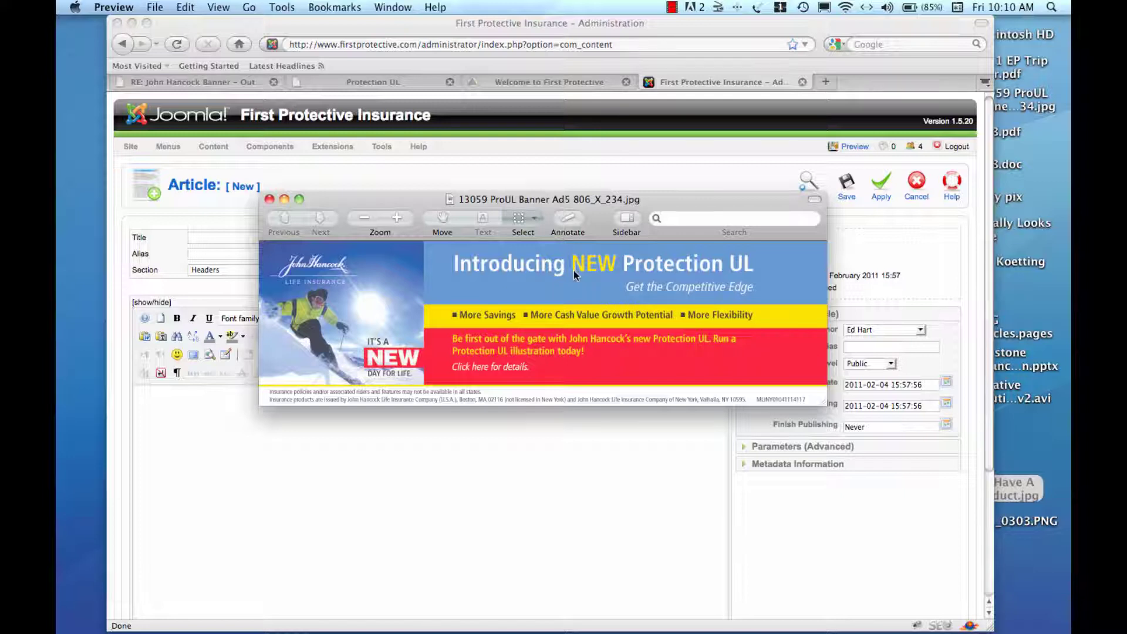
{"action": "key", "text": "super+Tab"}
{"action": "type", "text": "New Protection"}
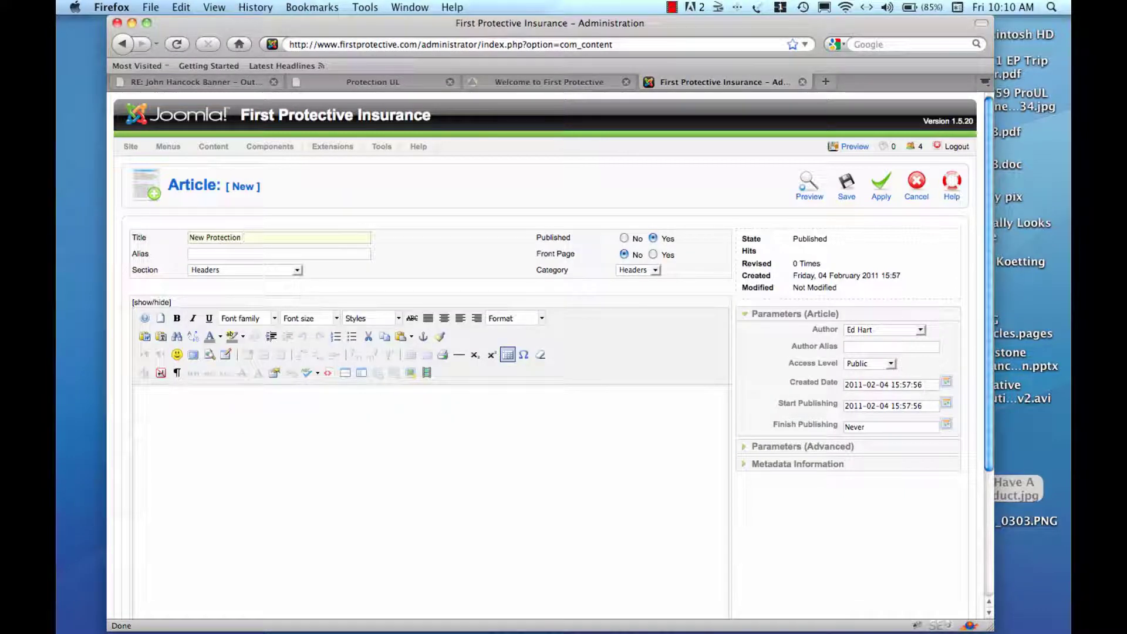
{"action": "type", "text": " UL"}
Choose 13059 proul banner ad5 806_x_234.jpg from the headers folder in the insert-image dialog
{"action": "left_click", "coordinate": [411, 374]}
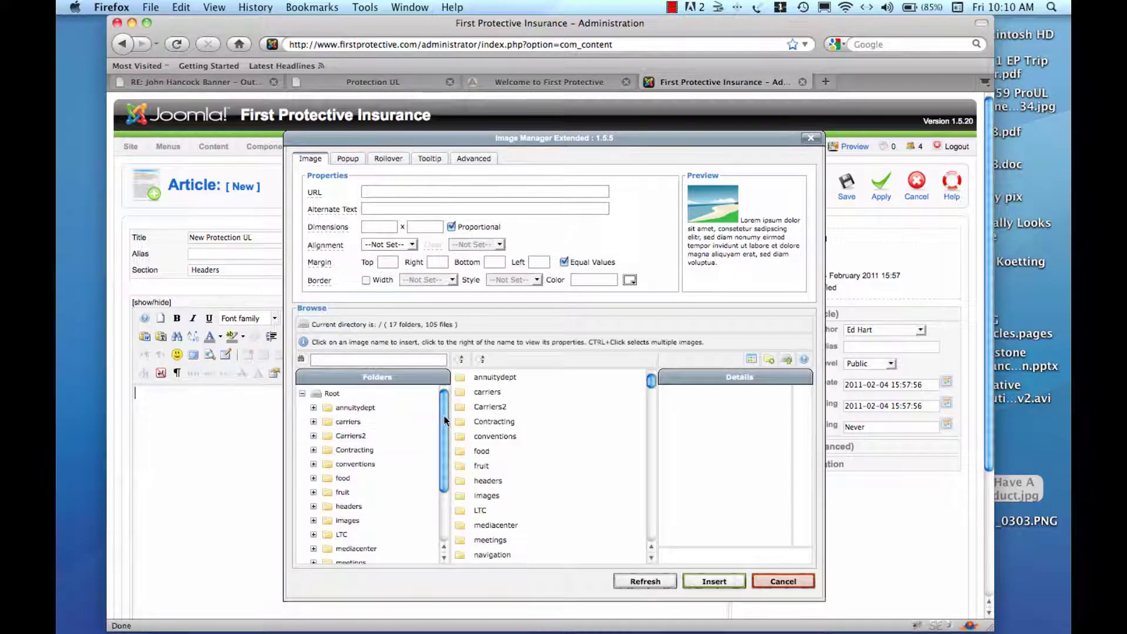
{"action": "left_click_drag", "start_coordinate": [443, 416], "coordinate": [443, 463]}
{"action": "left_click", "coordinate": [342, 434]}
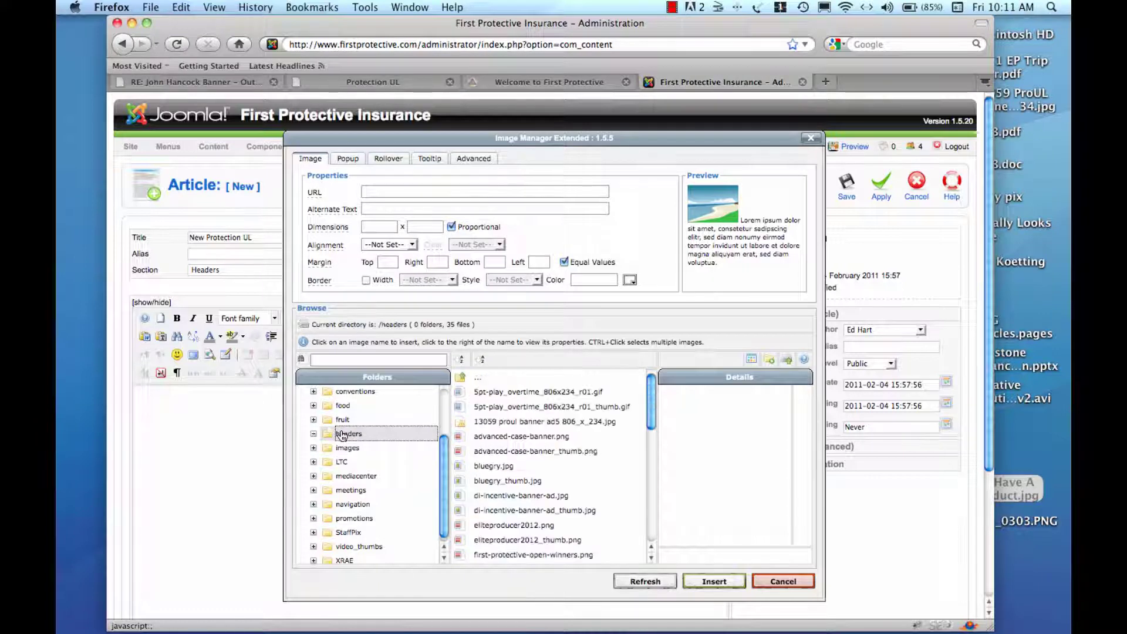
{"action": "left_click", "coordinate": [522, 422]}
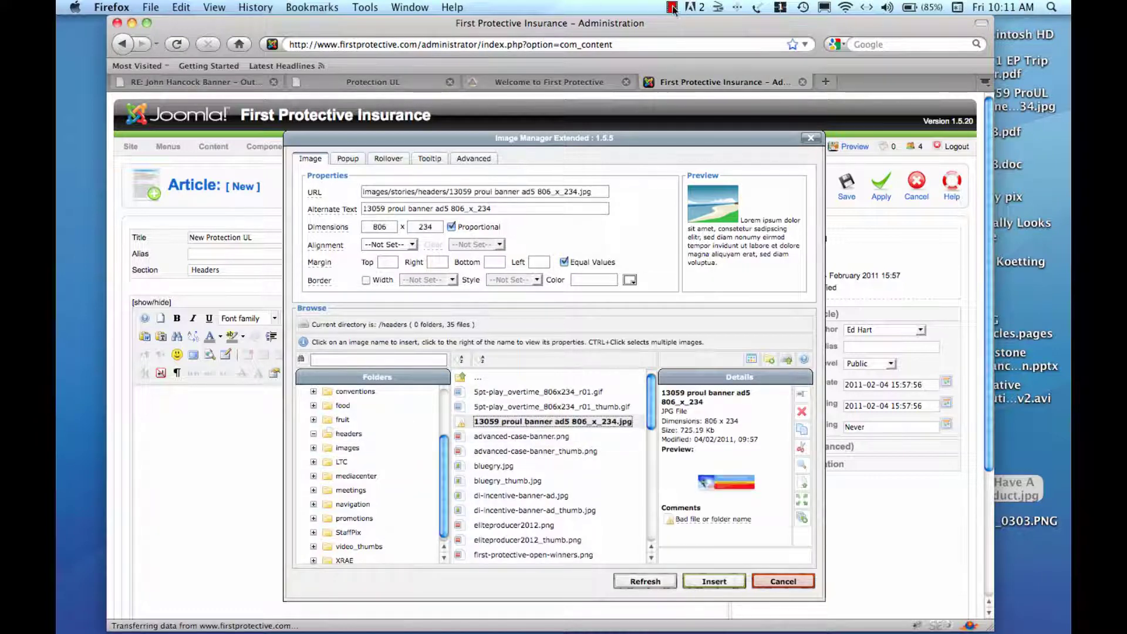
{"action": "left_click", "coordinate": [671, 7]}
{"action": "left_click", "coordinate": [716, 38]}
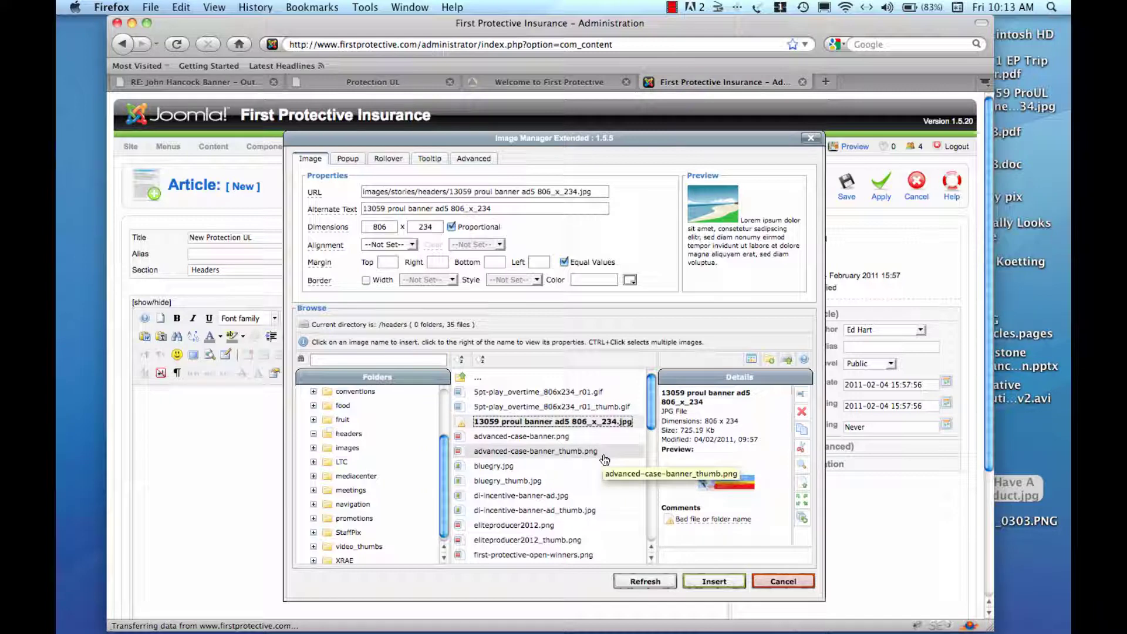
Insert the 13059 banner into the article body with a page break below it
{"action": "left_click", "coordinate": [723, 581]}
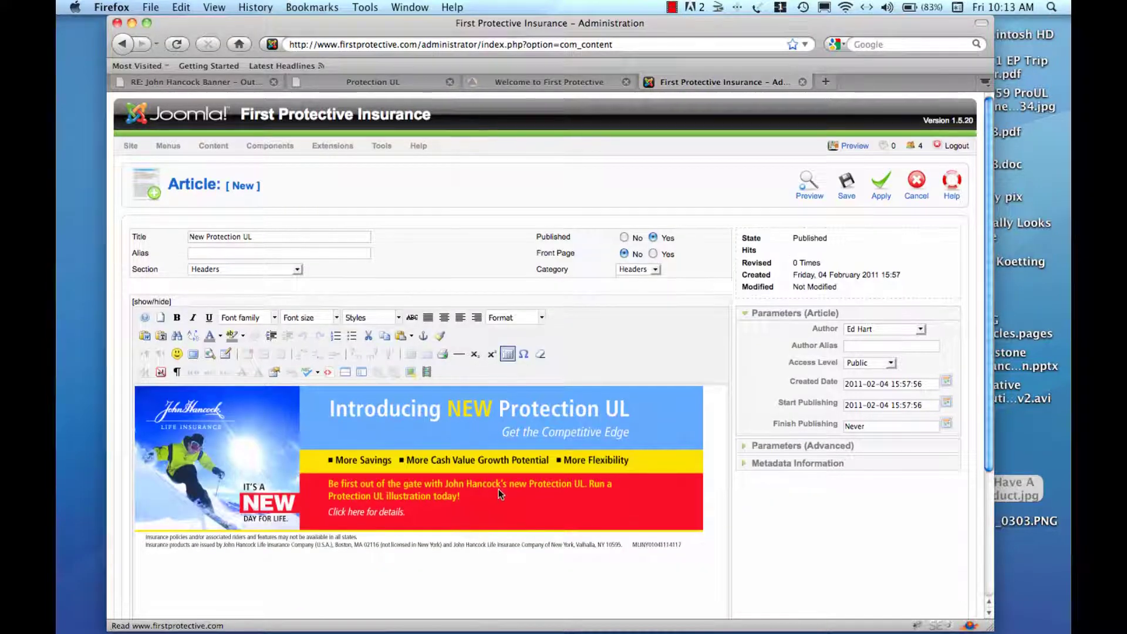
{"action": "scroll", "coordinate": [498, 488], "scroll_direction": "down", "scroll_amount": 3}
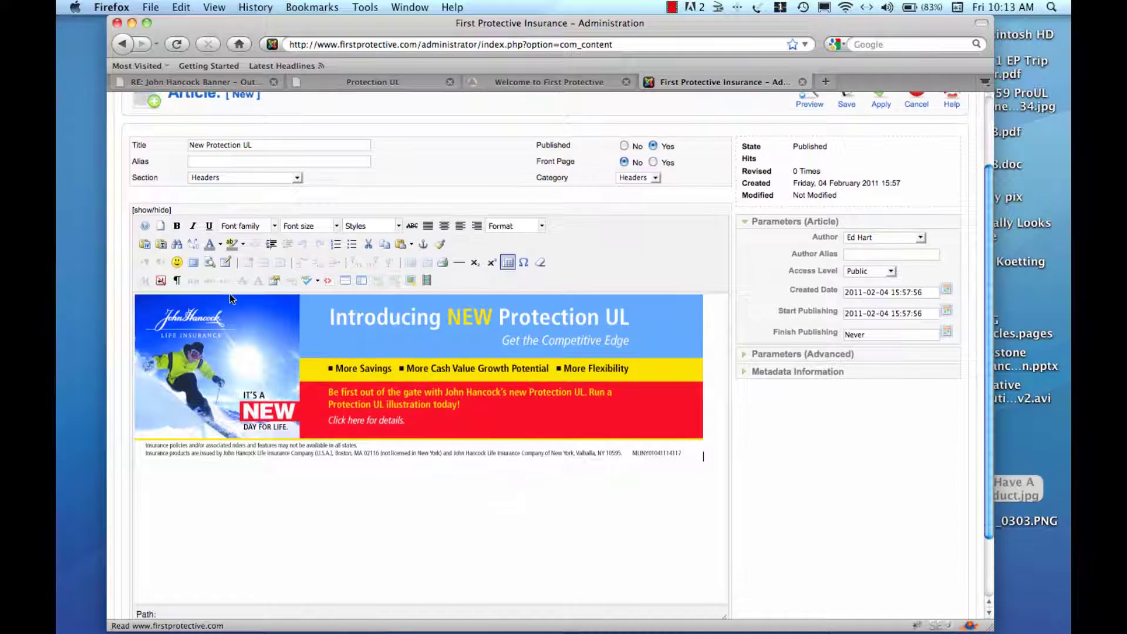
{"action": "left_click", "coordinate": [344, 280]}
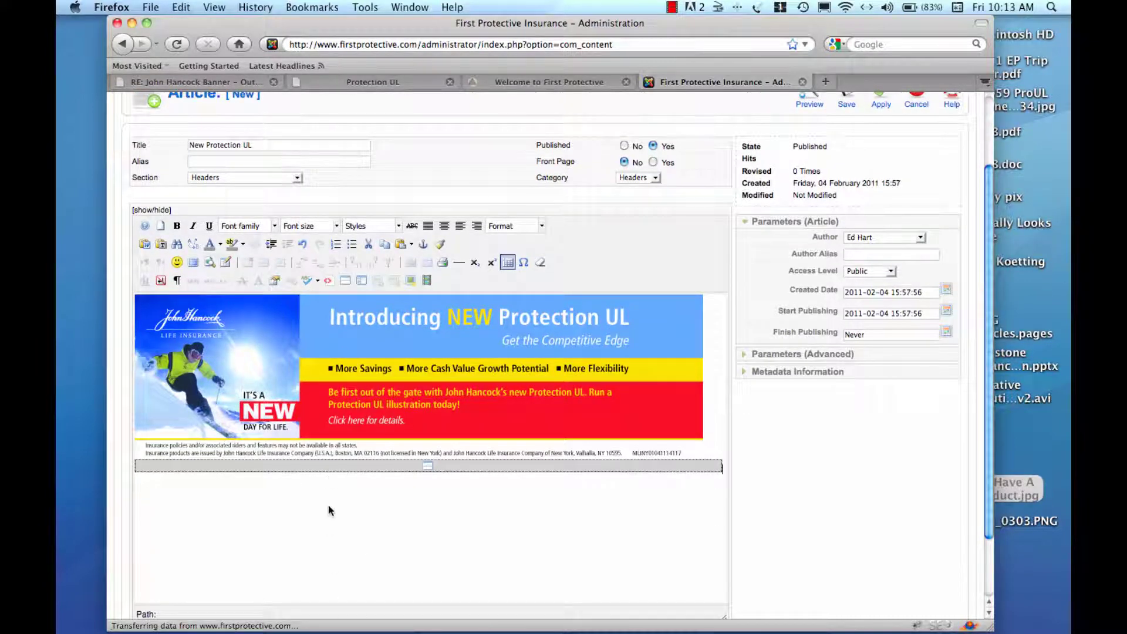
{"action": "scroll", "coordinate": [329, 509], "scroll_direction": "down", "scroll_amount": 2}
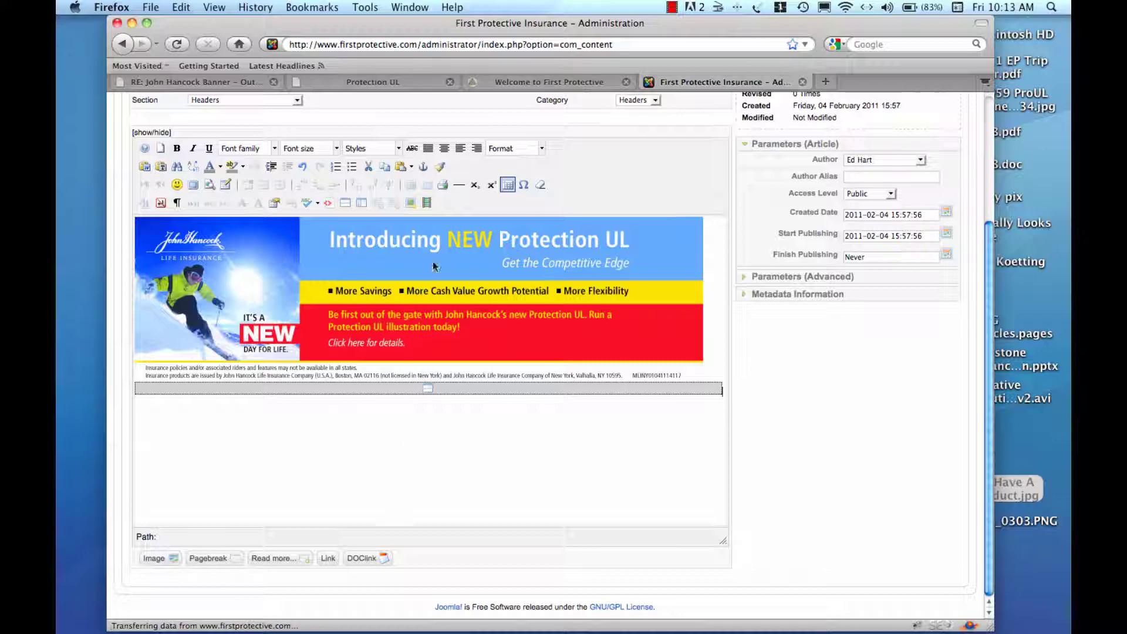
{"action": "left_click", "coordinate": [378, 84]}
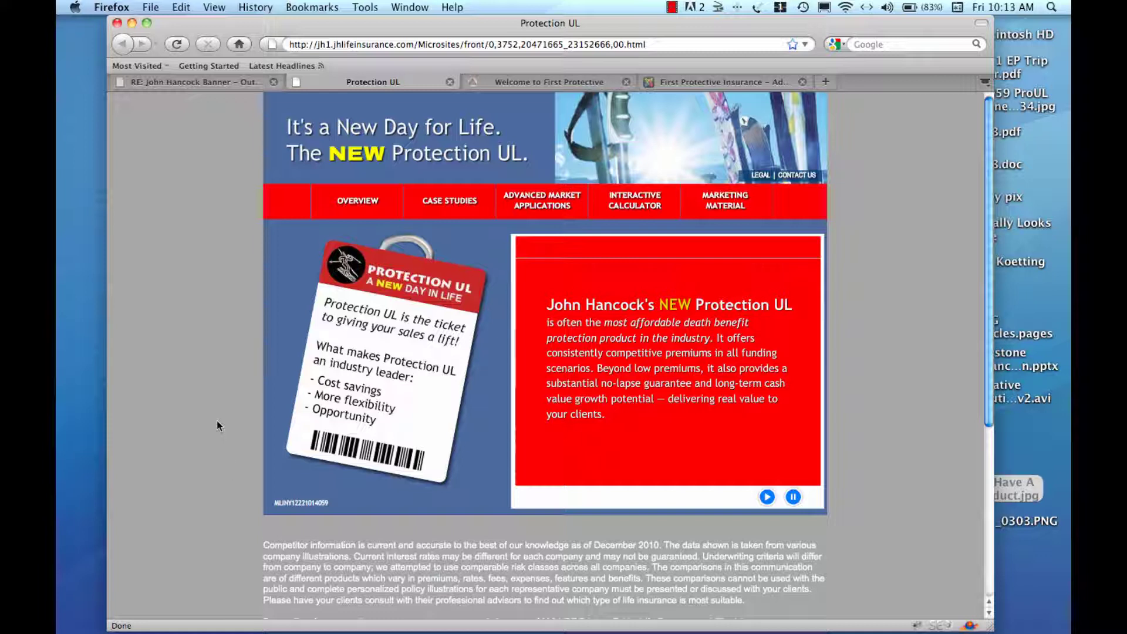
Frame and capture the Protection UL microsite graphic with a Snapz Pro X selection
{"action": "key", "text": "super+shift+3"}
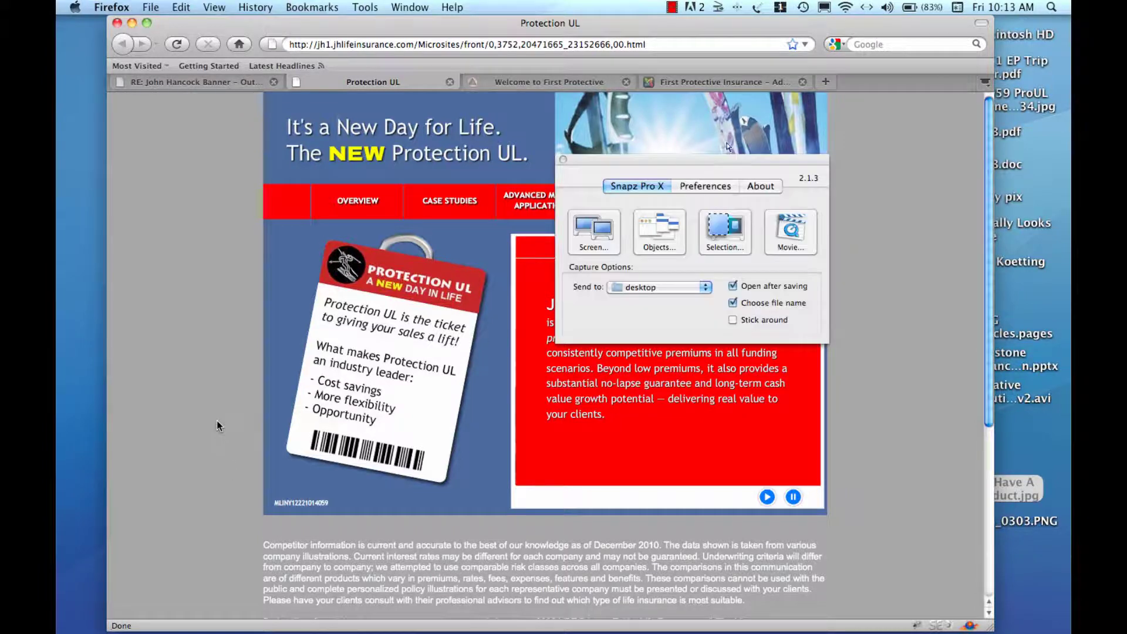
{"action": "left_click_drag", "start_coordinate": [725, 157], "coordinate": [557, 238]}
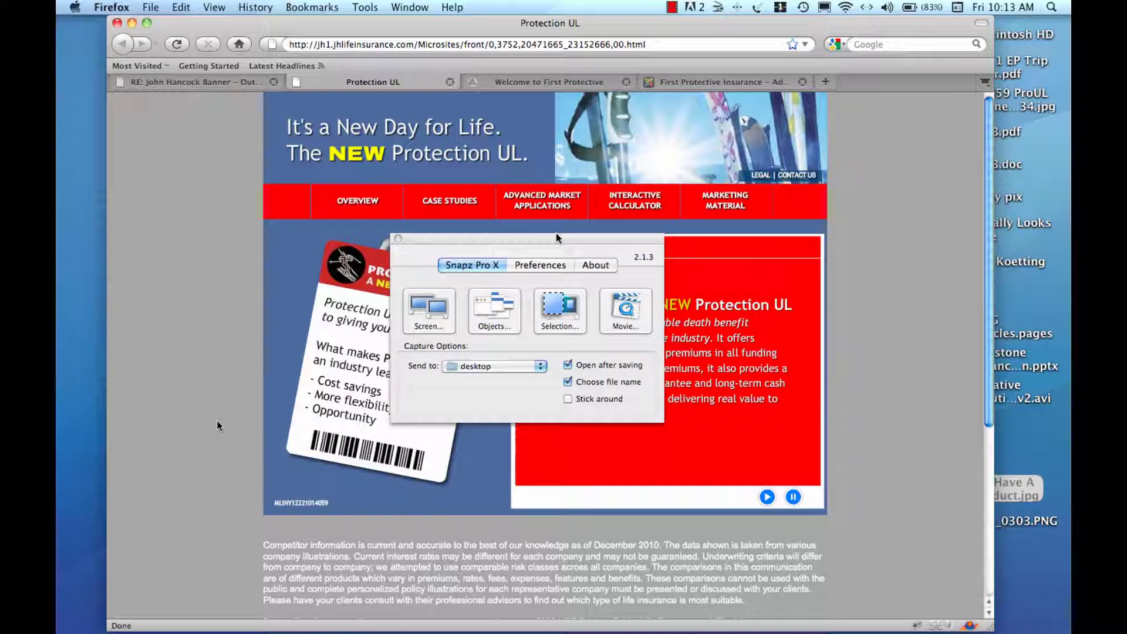
{"action": "left_click", "coordinate": [561, 320]}
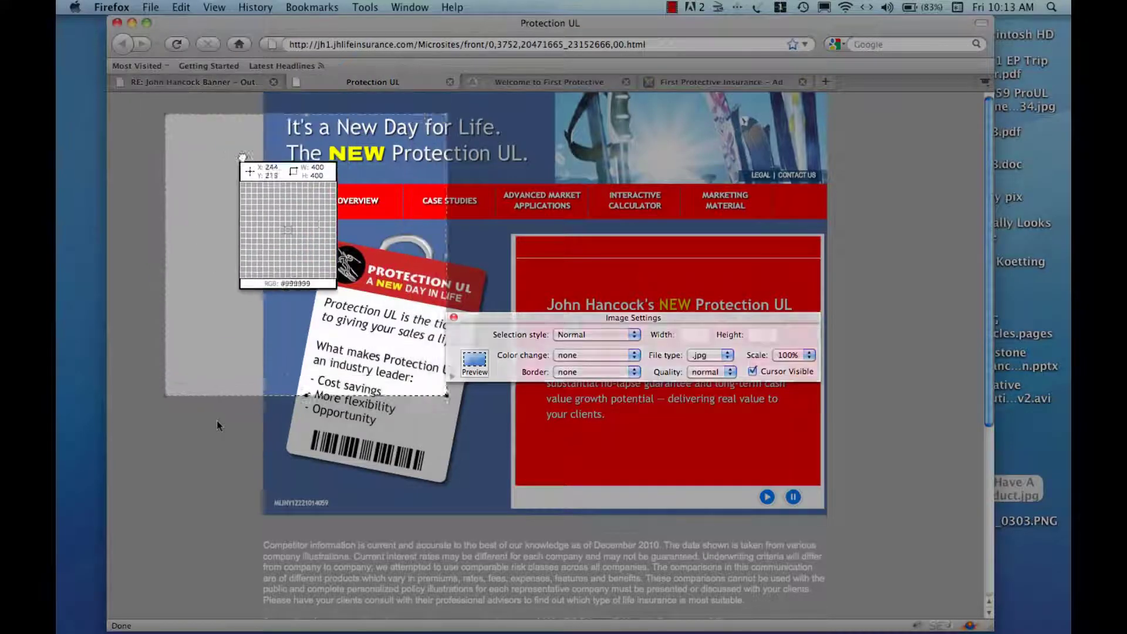
{"action": "left_click_drag", "start_coordinate": [246, 157], "coordinate": [325, 128]}
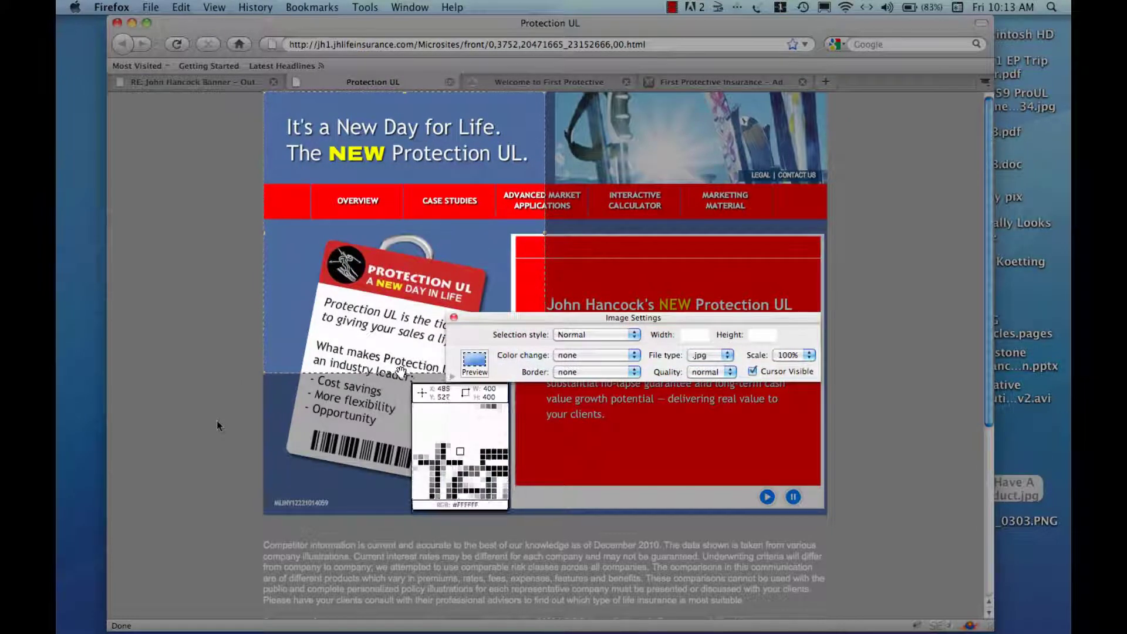
{"action": "left_click_drag", "start_coordinate": [401, 372], "coordinate": [795, 514]}
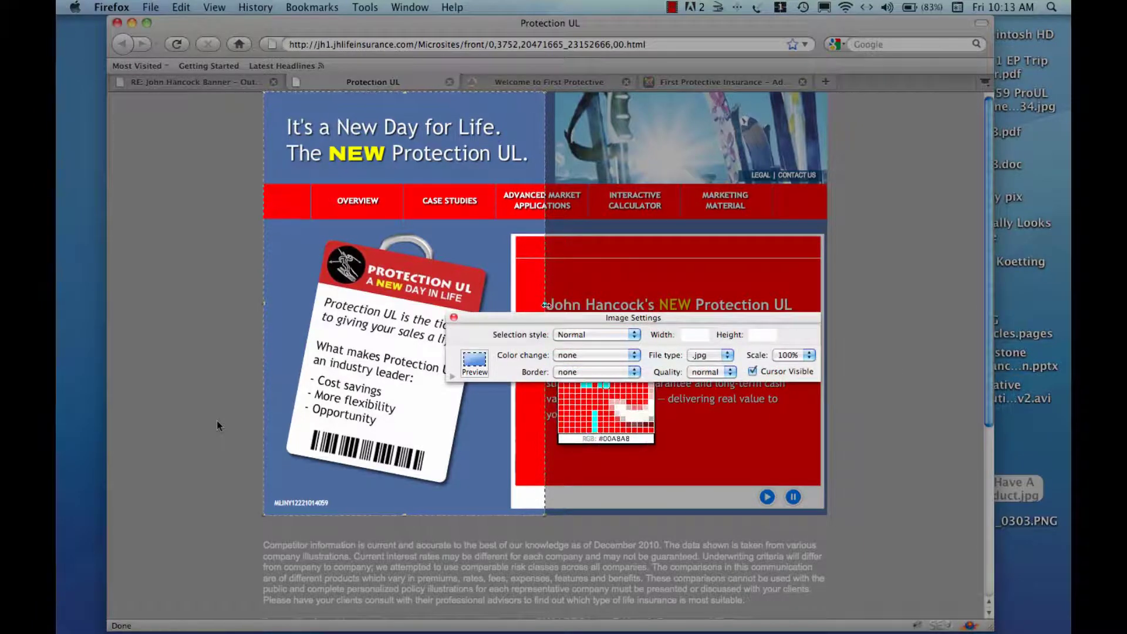
{"action": "left_click_drag", "start_coordinate": [545, 304], "coordinate": [826, 302]}
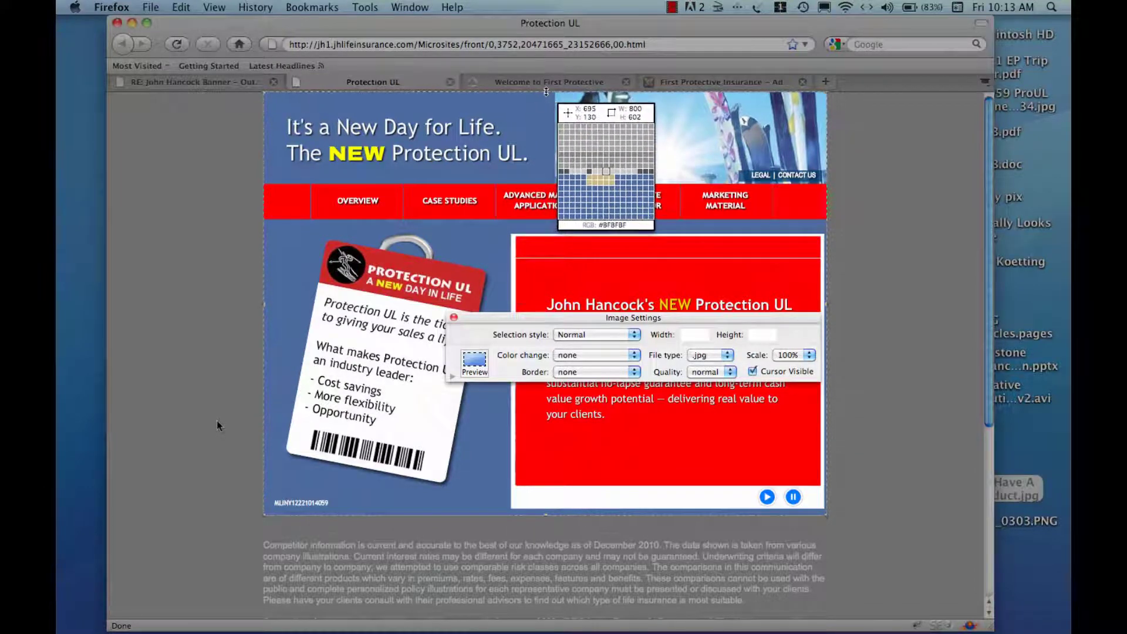
{"action": "left_click_drag", "start_coordinate": [545, 92], "coordinate": [545, 92]}
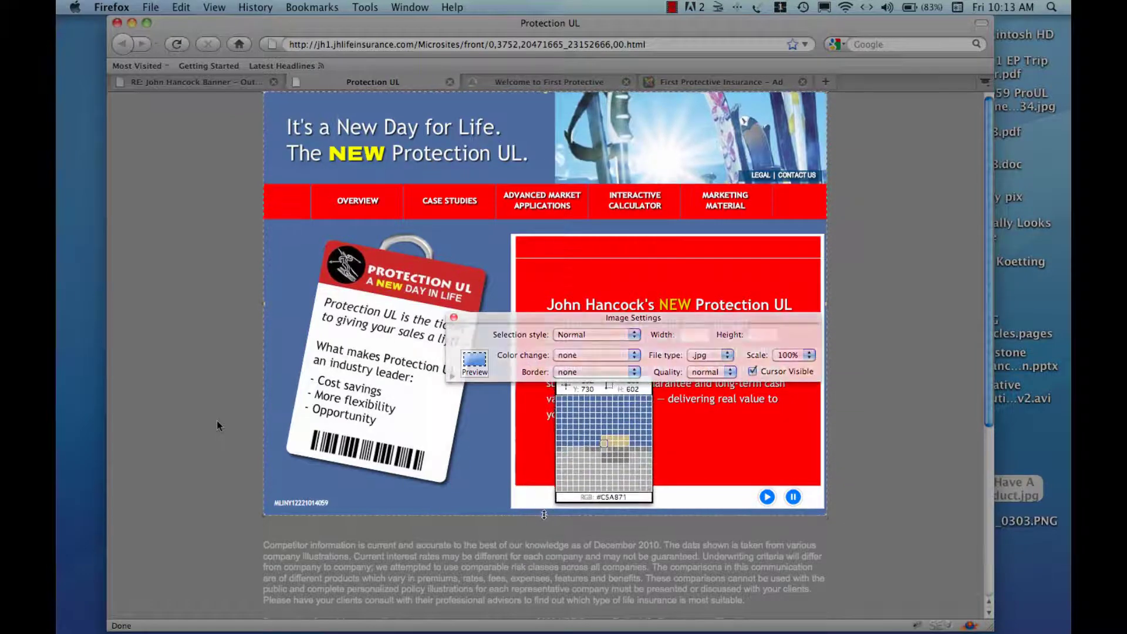
{"action": "left_click_drag", "start_coordinate": [543, 515], "coordinate": [544, 515]}
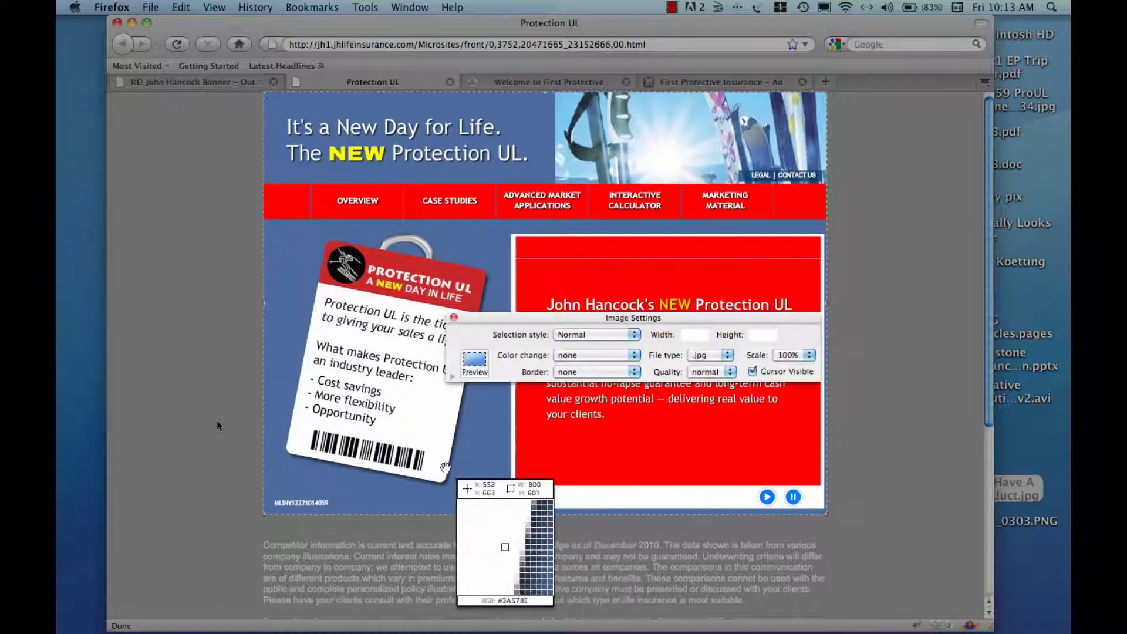
{"action": "left_click", "coordinate": [444, 467]}
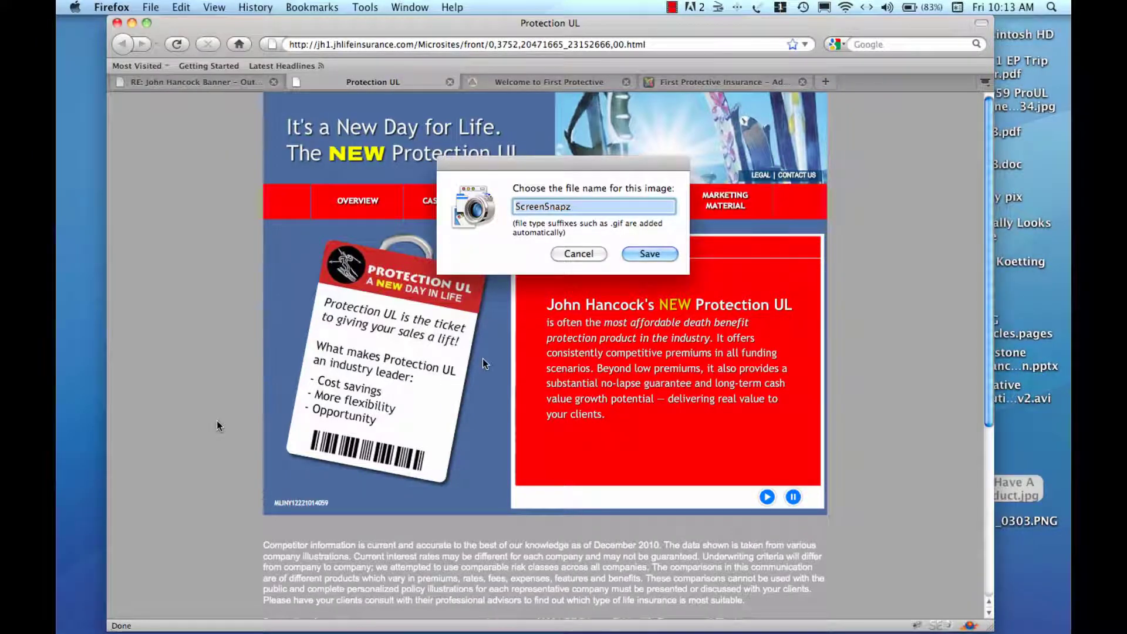
Save the capture as NewProtectionULFlyerGraphic and return to the Joomla article editor
{"action": "type", "text": "New"}
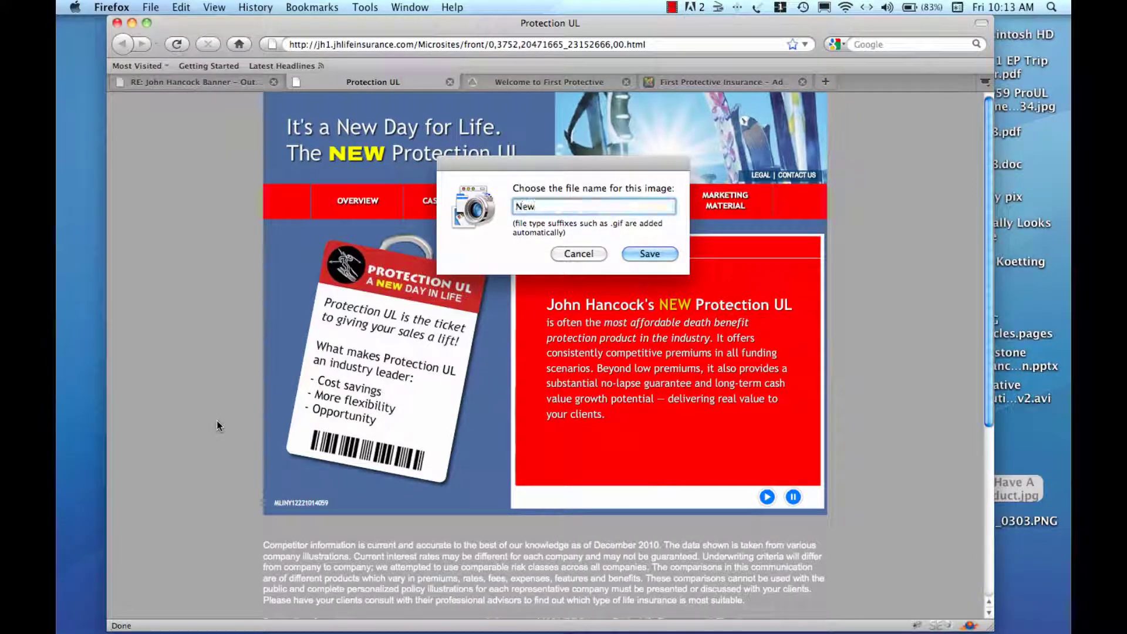
{"action": "type", "text": "ProtectionUL"}
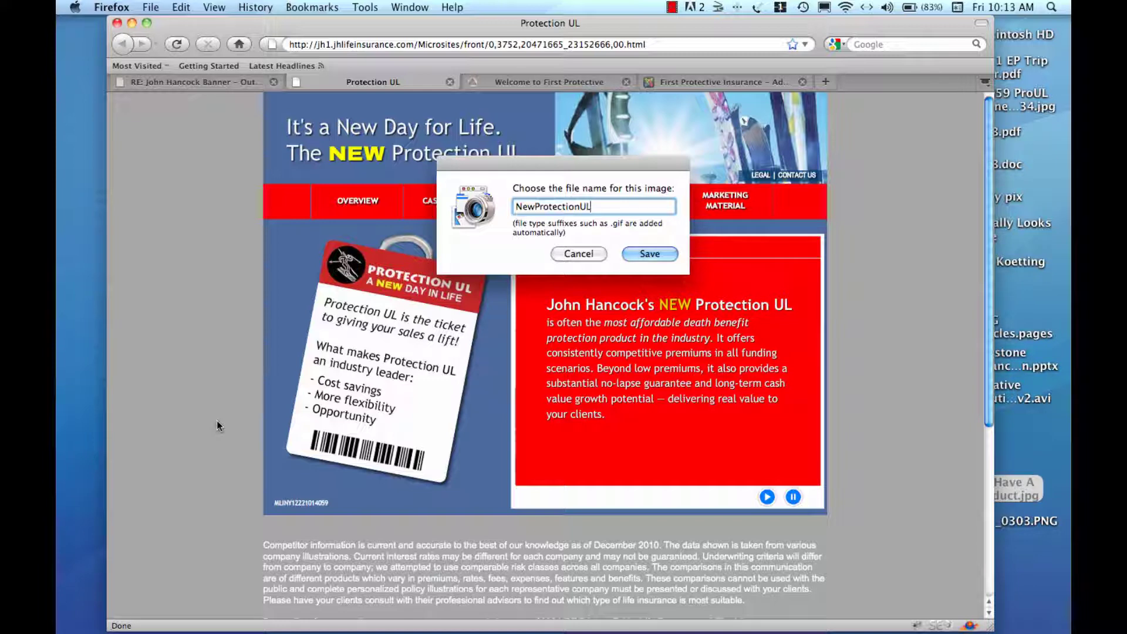
{"action": "type", "text": "FlyerGraphic"}
{"action": "key", "text": "Return"}
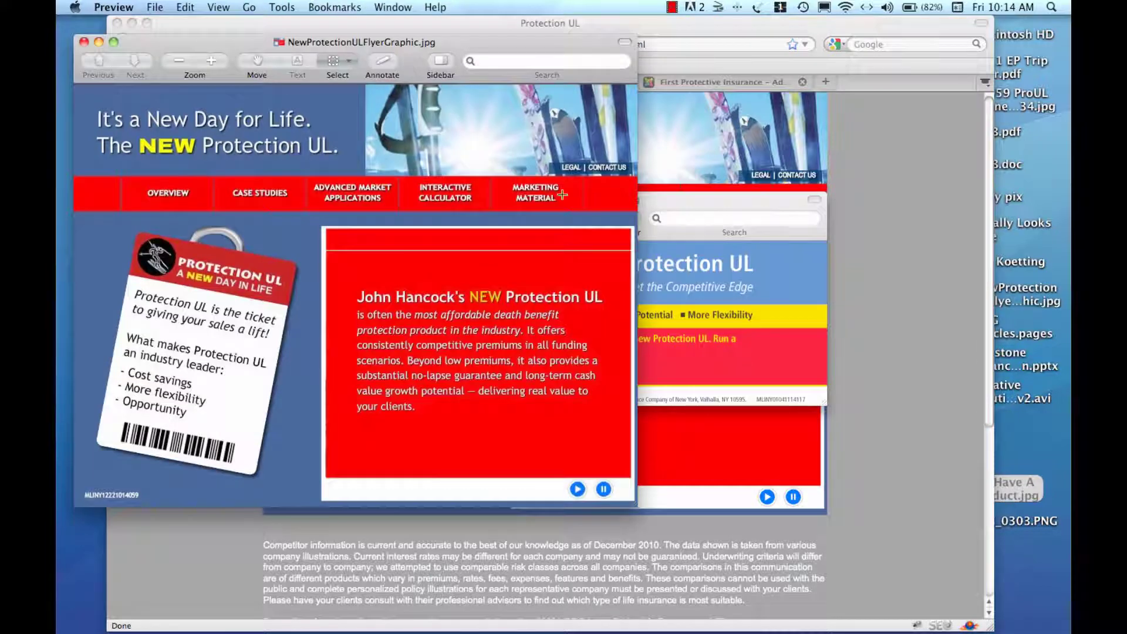
{"action": "left_click", "coordinate": [738, 29]}
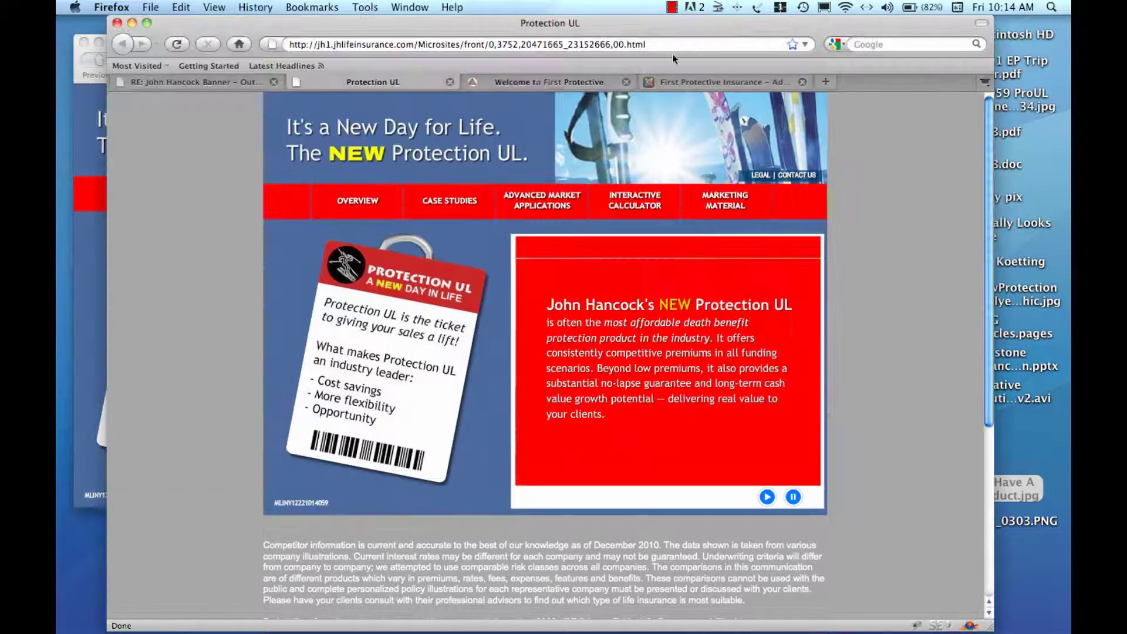
{"action": "left_click", "coordinate": [685, 82]}
{"action": "scroll", "coordinate": [525, 188], "scroll_direction": "up", "scroll_amount": 3}
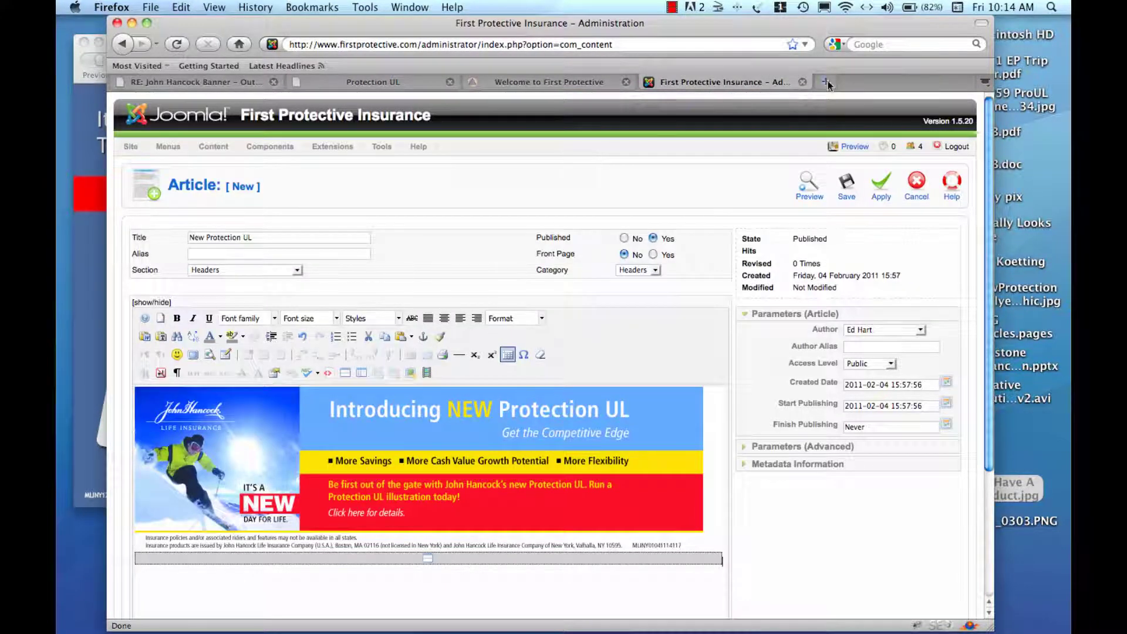
In a new tab, load the Joomla administrator and browse Media Manager to stories/promotions
{"action": "left_click", "coordinate": [827, 82]}
{"action": "type", "text": "www."}
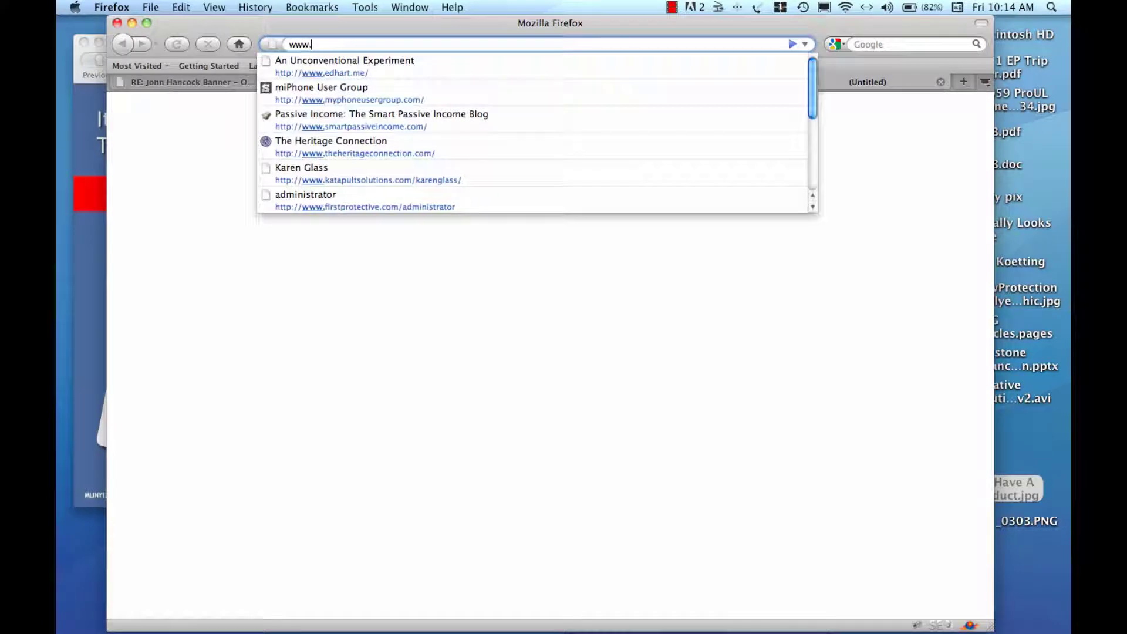
{"action": "type", "text": "firstprotective.com/administrator"}
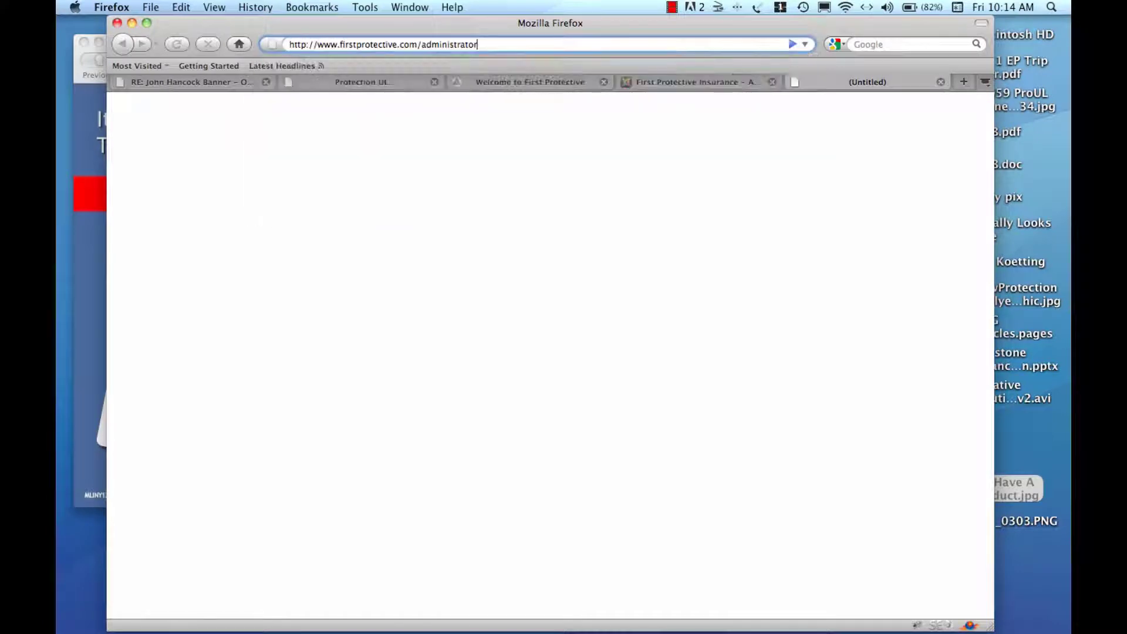
{"action": "key", "text": "Return"}
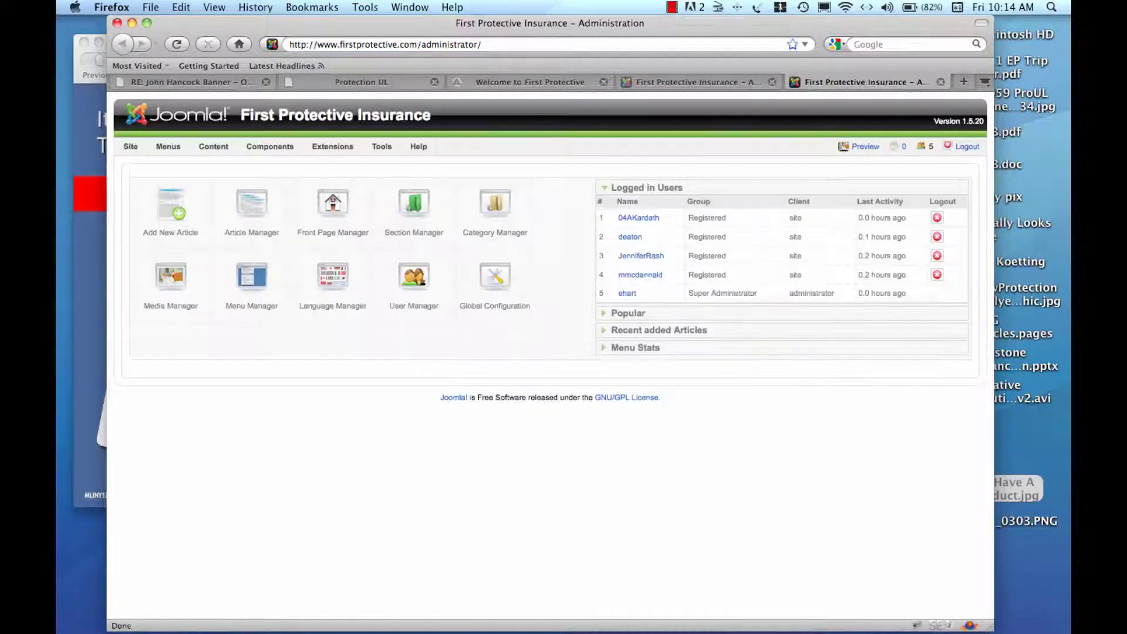
{"action": "left_click", "coordinate": [703, 83]}
{"action": "left_click", "coordinate": [818, 82]}
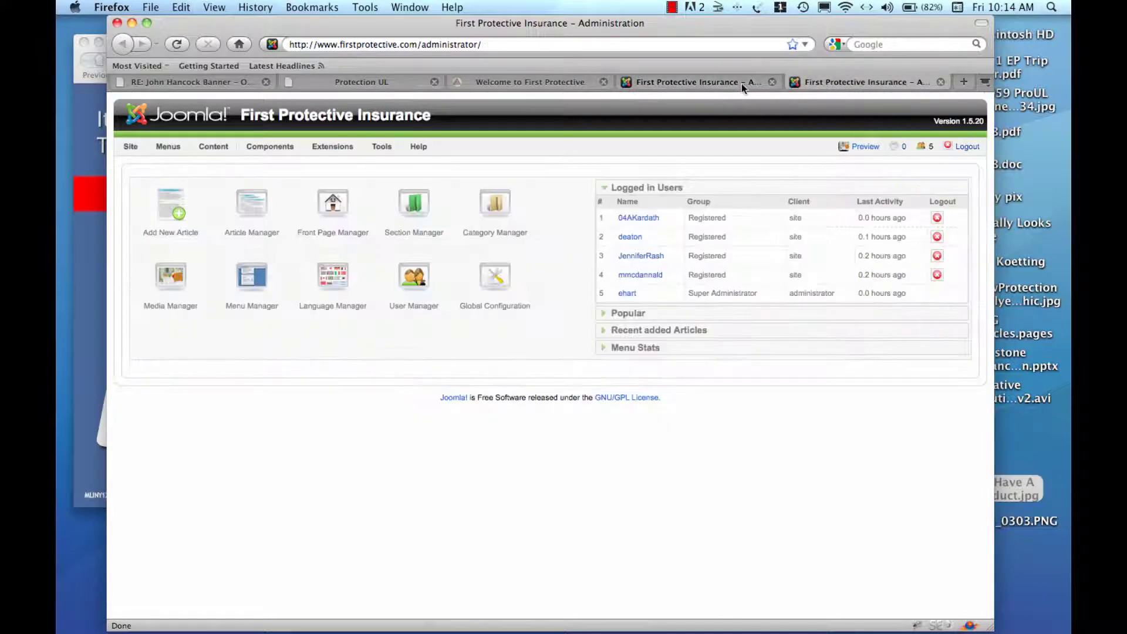
{"action": "left_click", "coordinate": [176, 288]}
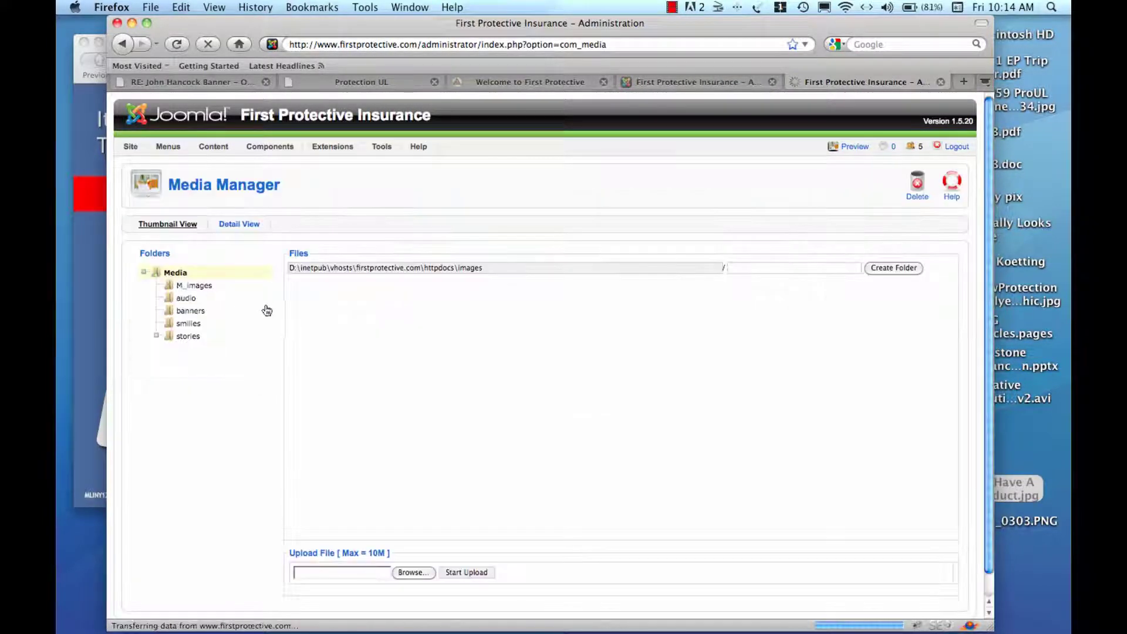
{"action": "left_click", "coordinate": [190, 337]}
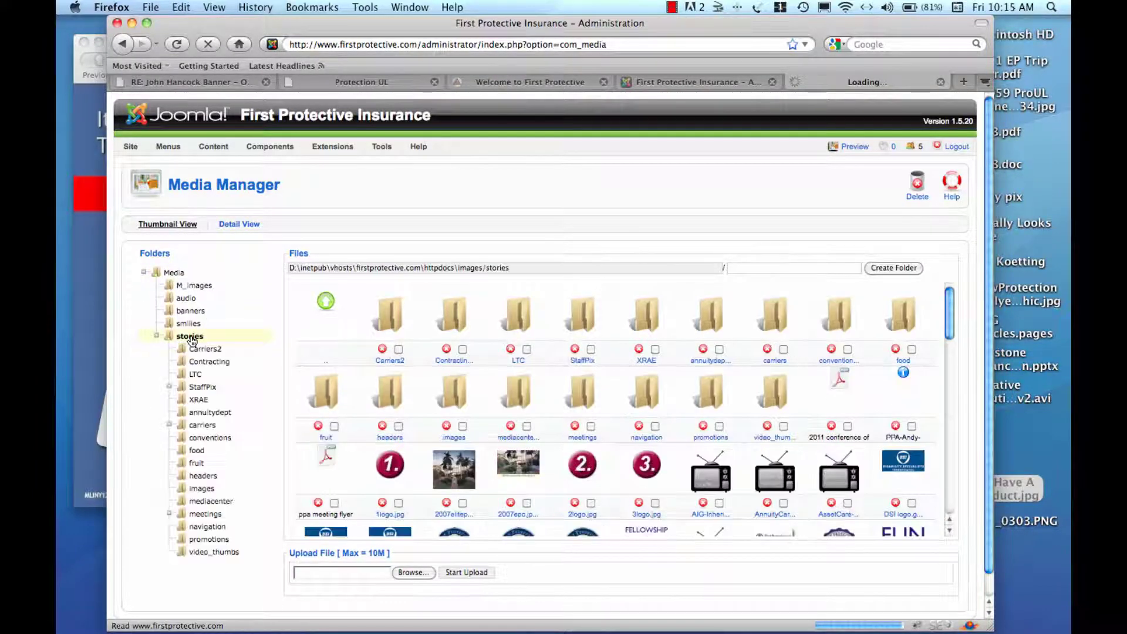
{"action": "scroll", "coordinate": [331, 363], "scroll_direction": "down", "scroll_amount": 2}
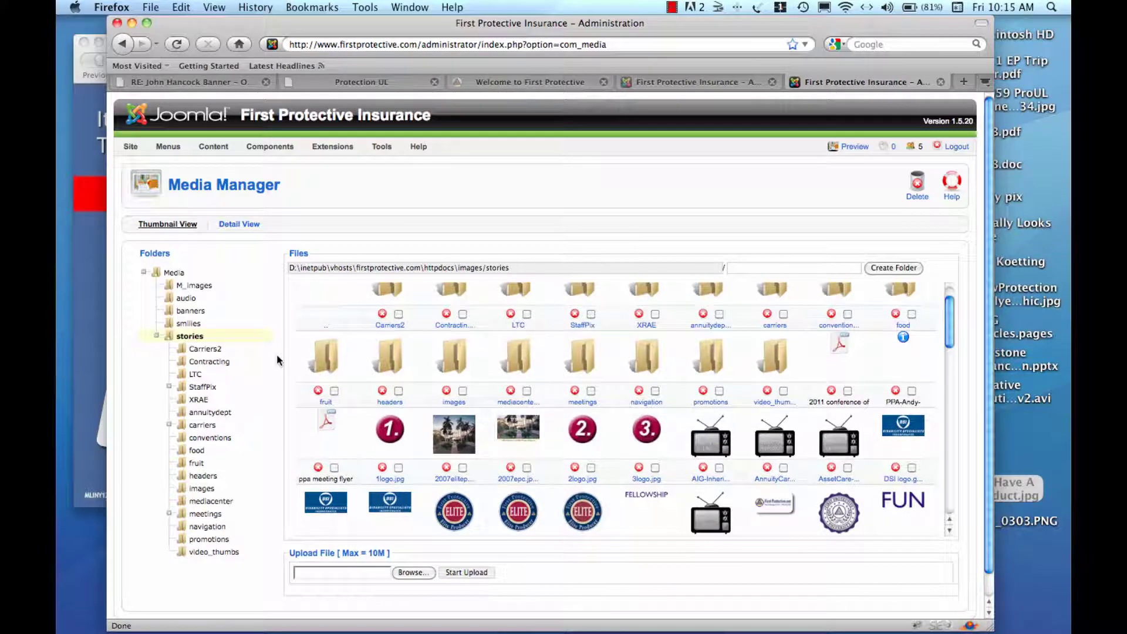
{"action": "left_click", "coordinate": [700, 358]}
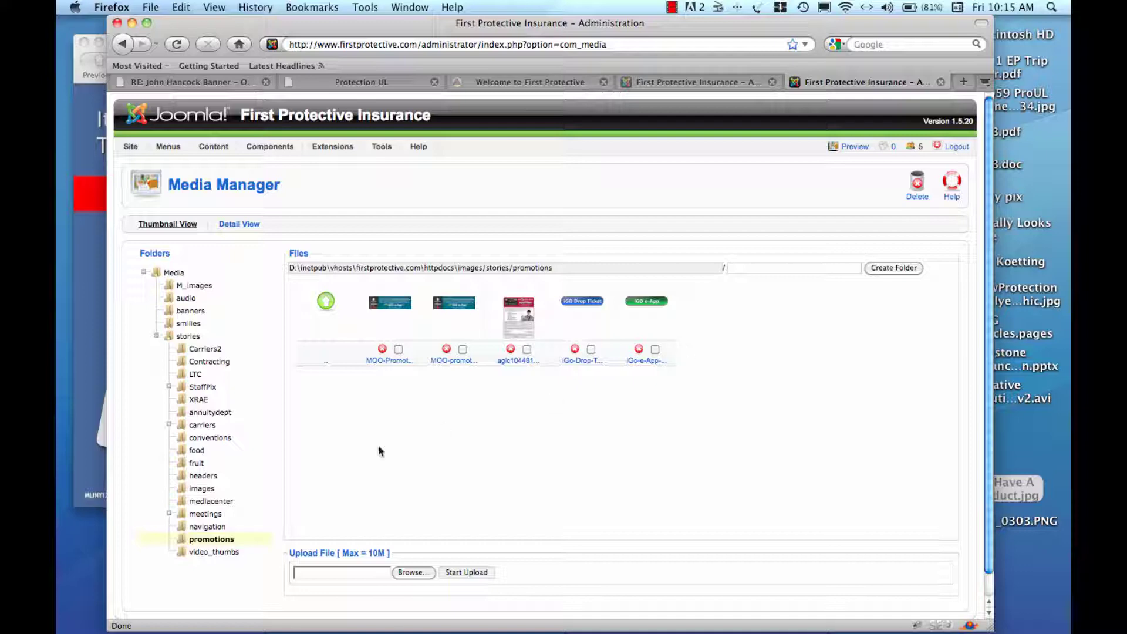
Upload NewProtectionULFlyerGraphic.jpg into stories/promotions and check its preview
{"action": "left_click", "coordinate": [300, 571]}
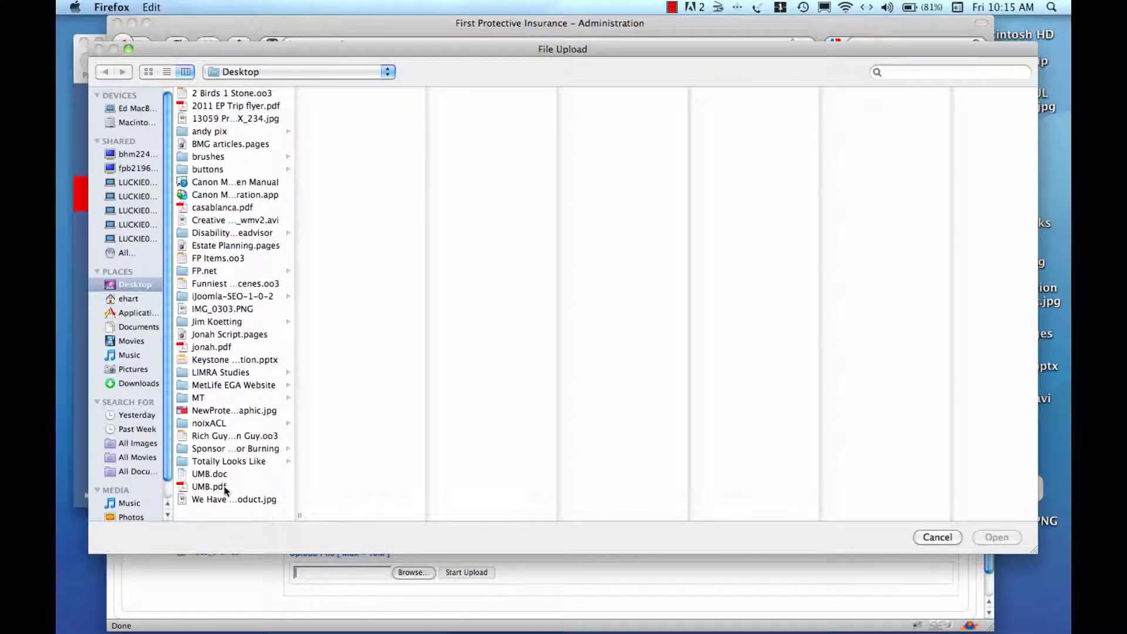
{"action": "left_click", "coordinate": [221, 410]}
{"action": "left_click", "coordinate": [995, 537]}
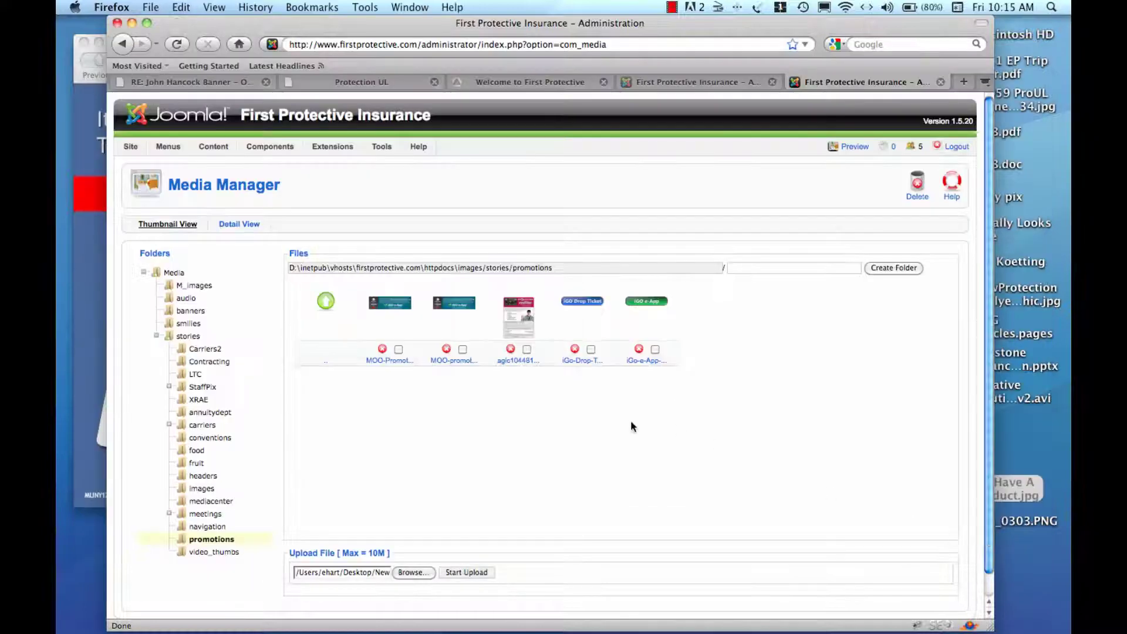
{"action": "left_click", "coordinate": [467, 572]}
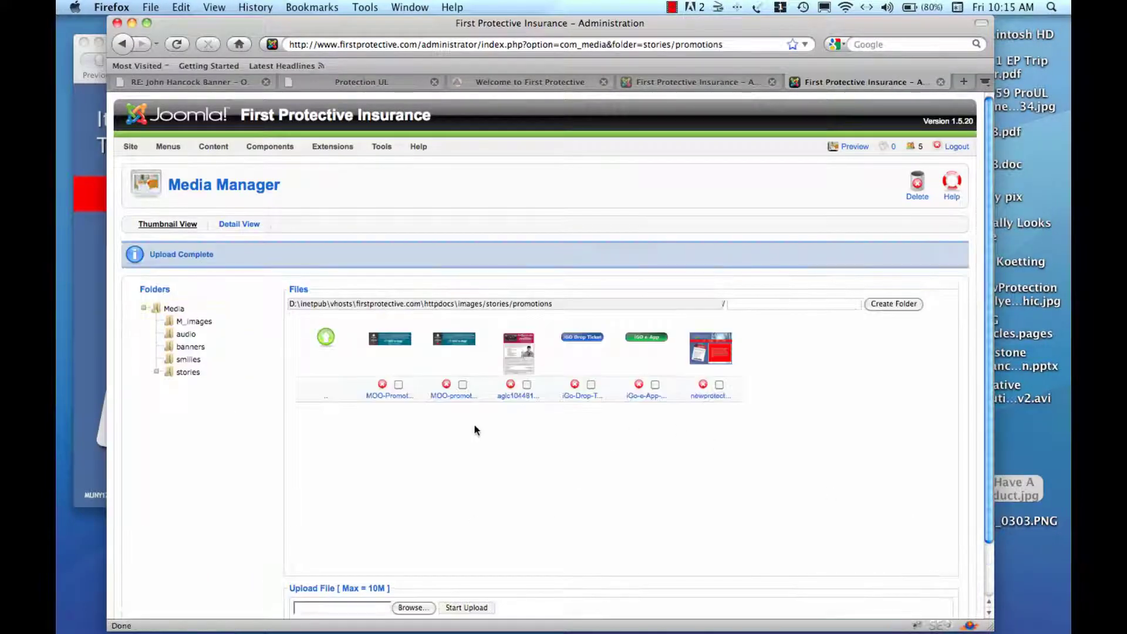
{"action": "left_click", "coordinate": [713, 350]}
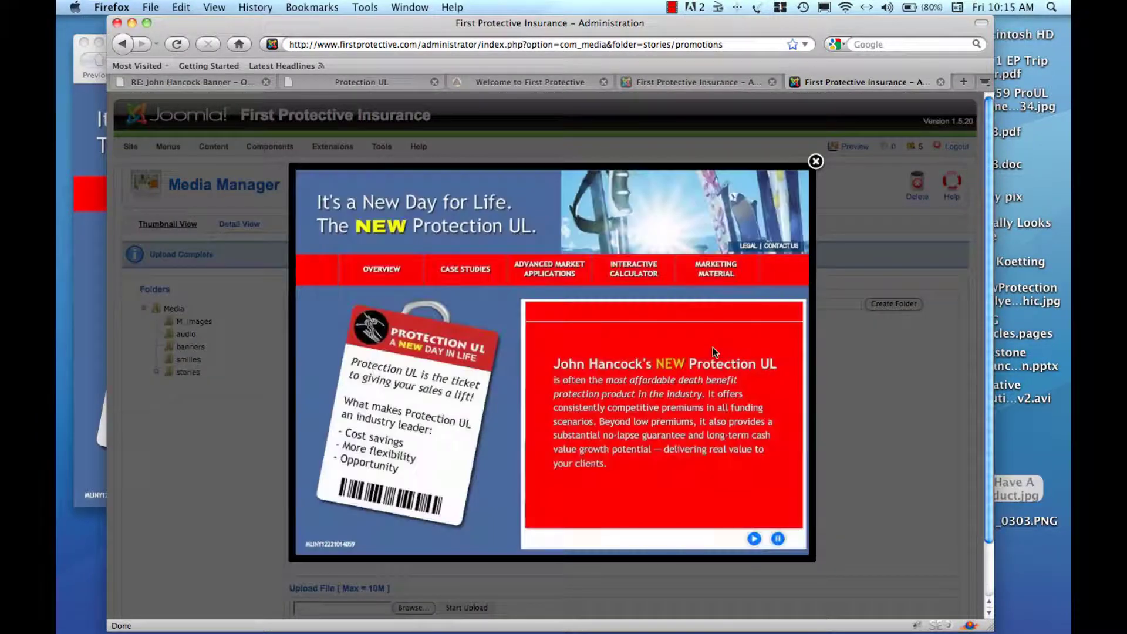
{"action": "left_click", "coordinate": [816, 161]}
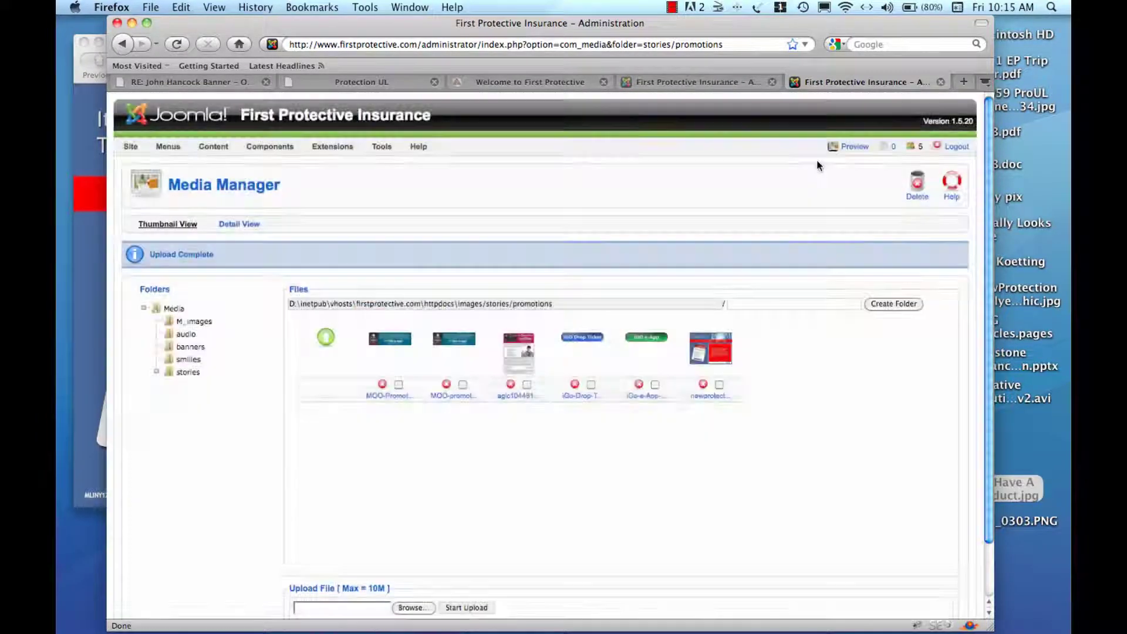
Return to the New Protection UL article and save it while staying in the editor
{"action": "left_click", "coordinate": [713, 82]}
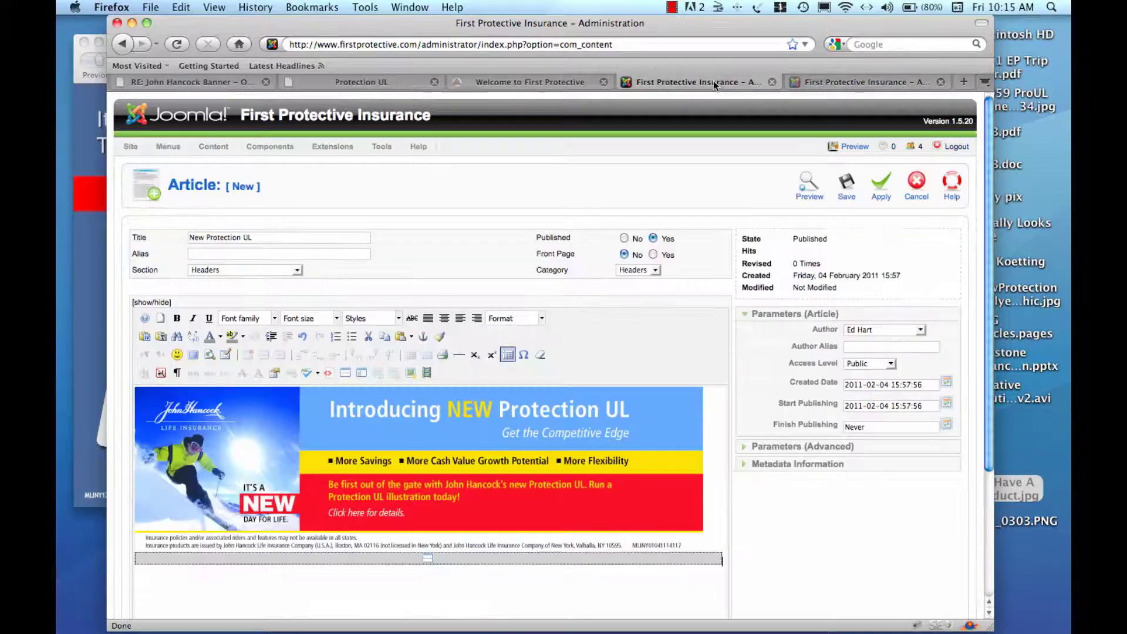
{"action": "left_click", "coordinate": [872, 178]}
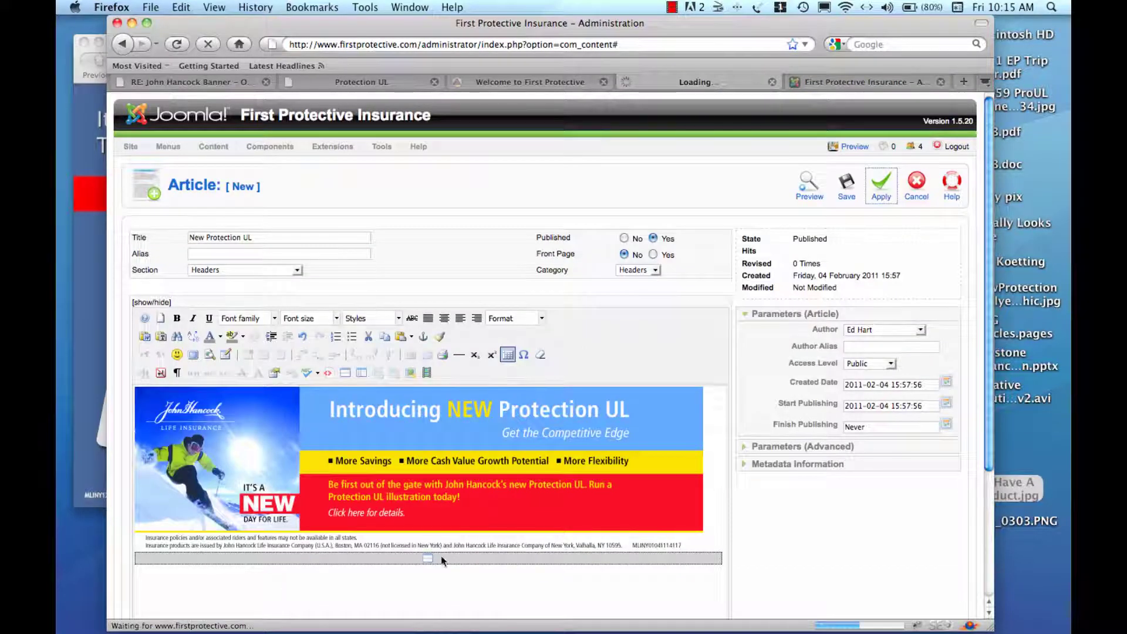
{"action": "scroll", "coordinate": [402, 544], "scroll_direction": "down", "scroll_amount": 3}
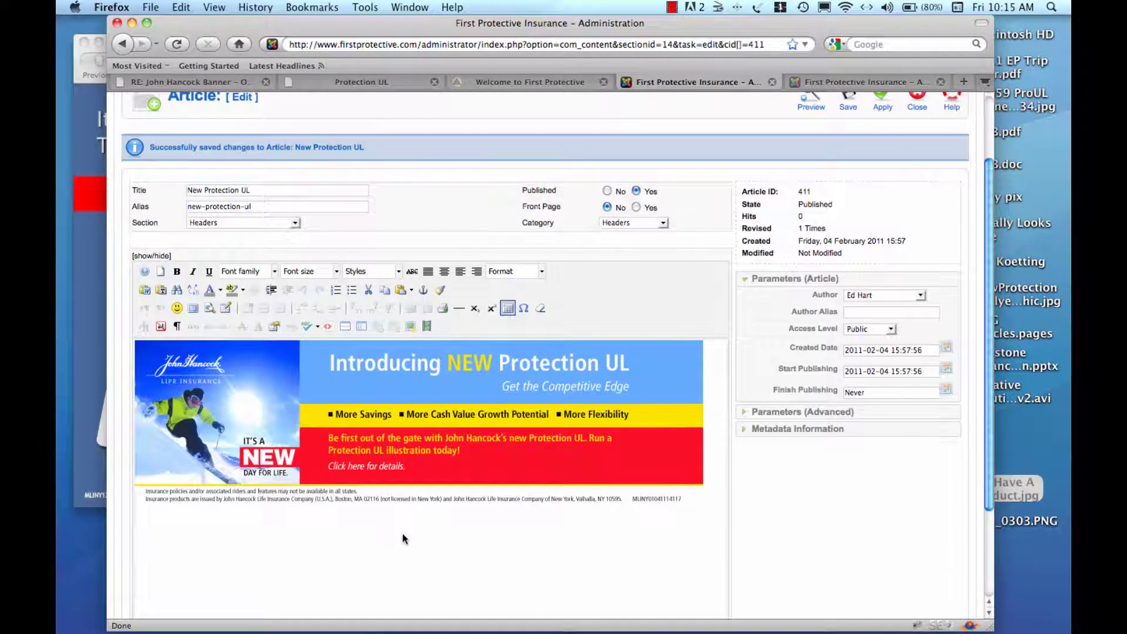
{"action": "scroll", "coordinate": [470, 526], "scroll_direction": "down", "scroll_amount": 3}
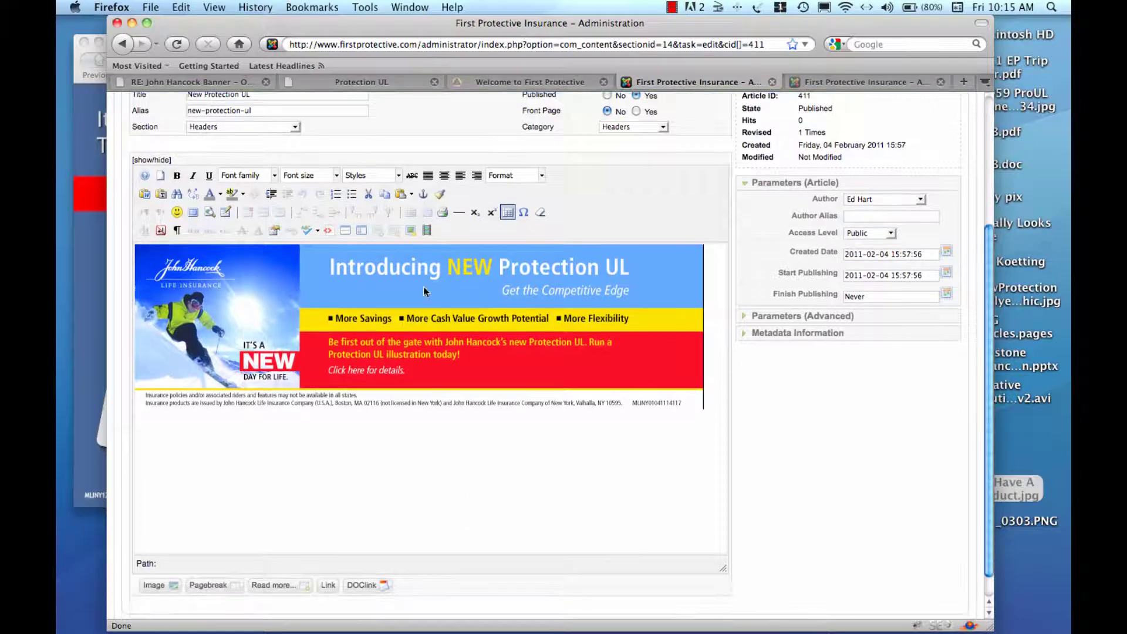
Add a break below the banner and type 'Introducing John Hancock's NEW Protection UL'
{"action": "left_click", "coordinate": [425, 292]}
{"action": "left_click", "coordinate": [344, 230]}
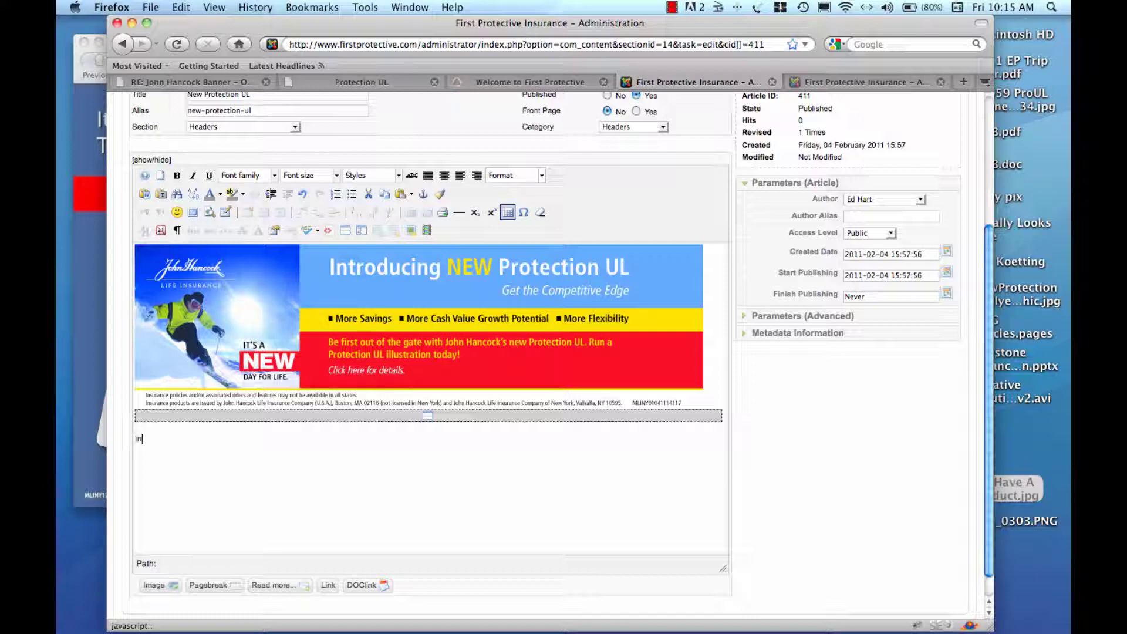
{"action": "type", "text": "troducing John Hancock's NEW Protection "}
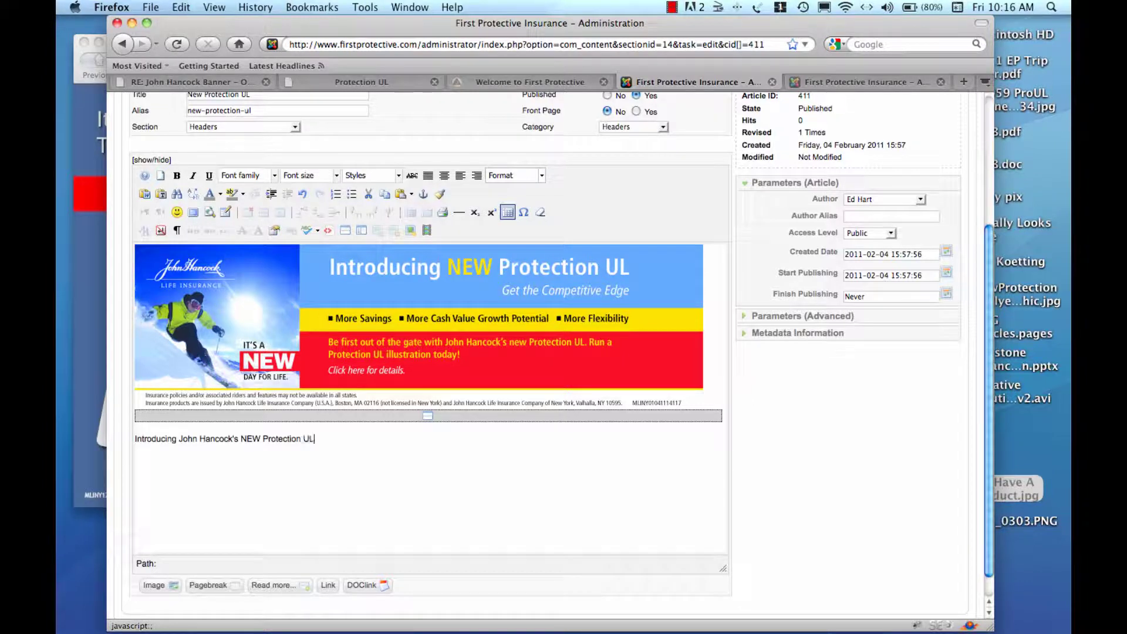
{"action": "type", "text": "UL"}
{"action": "key", "text": "Return"}
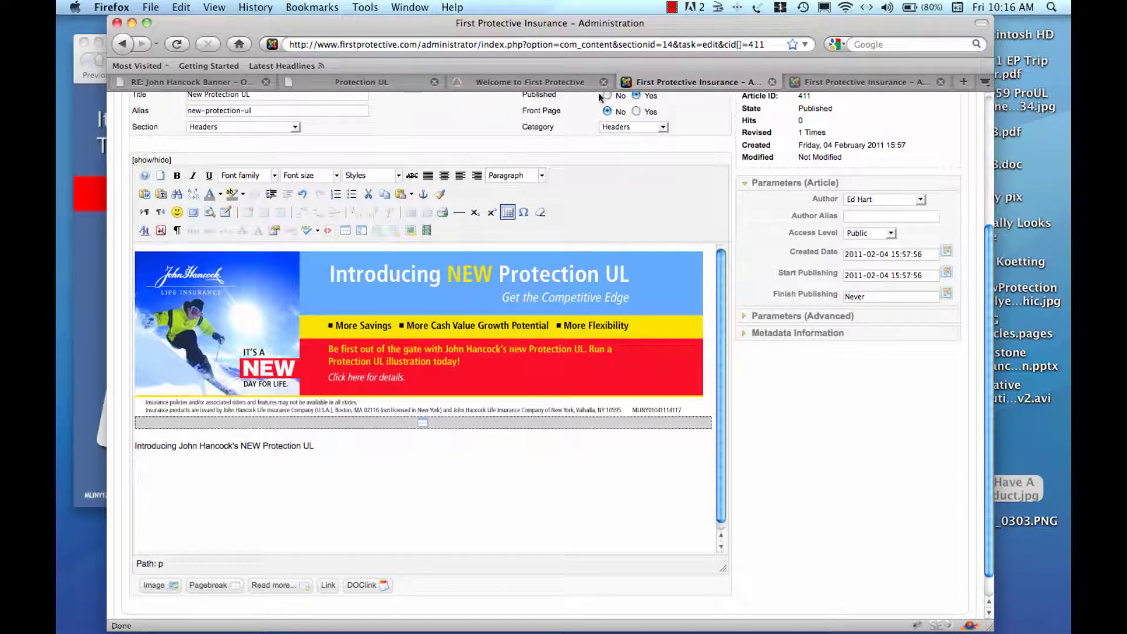
Insert newprotectionulflyergraphic.jpg from the promotions folder into the article
{"action": "left_click", "coordinate": [413, 230]}
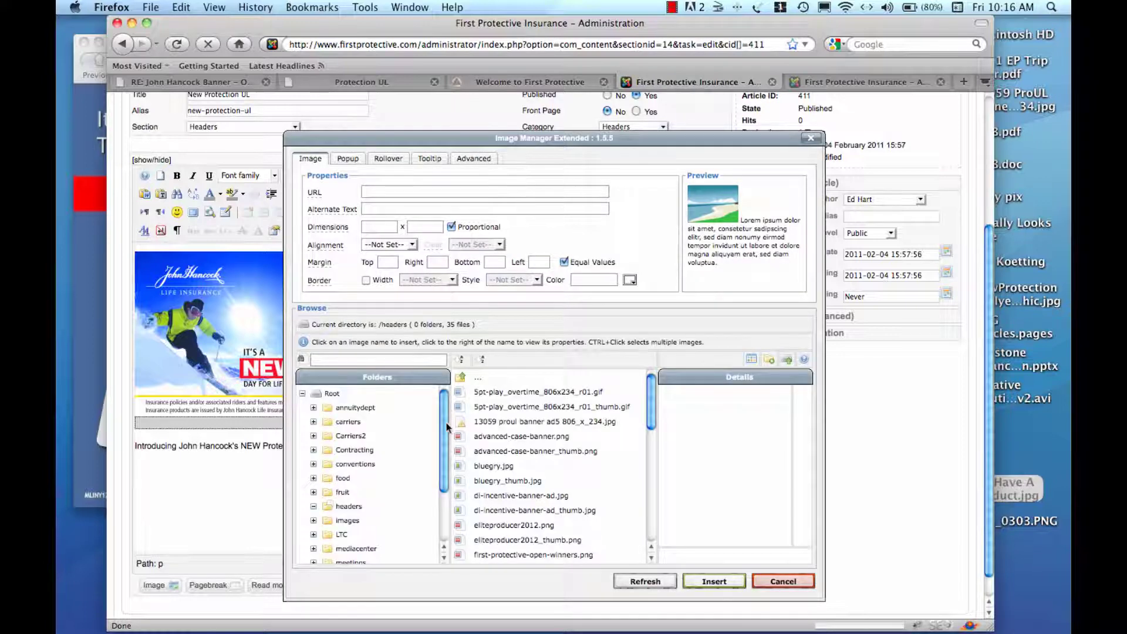
{"action": "scroll", "coordinate": [446, 430], "scroll_direction": "down", "scroll_amount": 4}
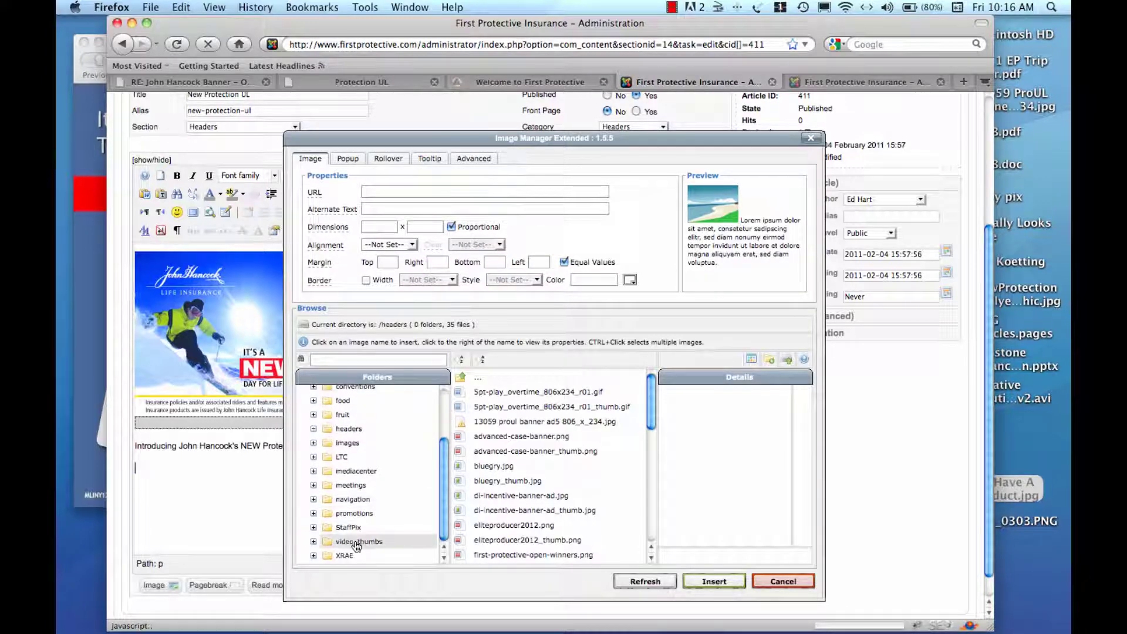
{"action": "left_click", "coordinate": [370, 514]}
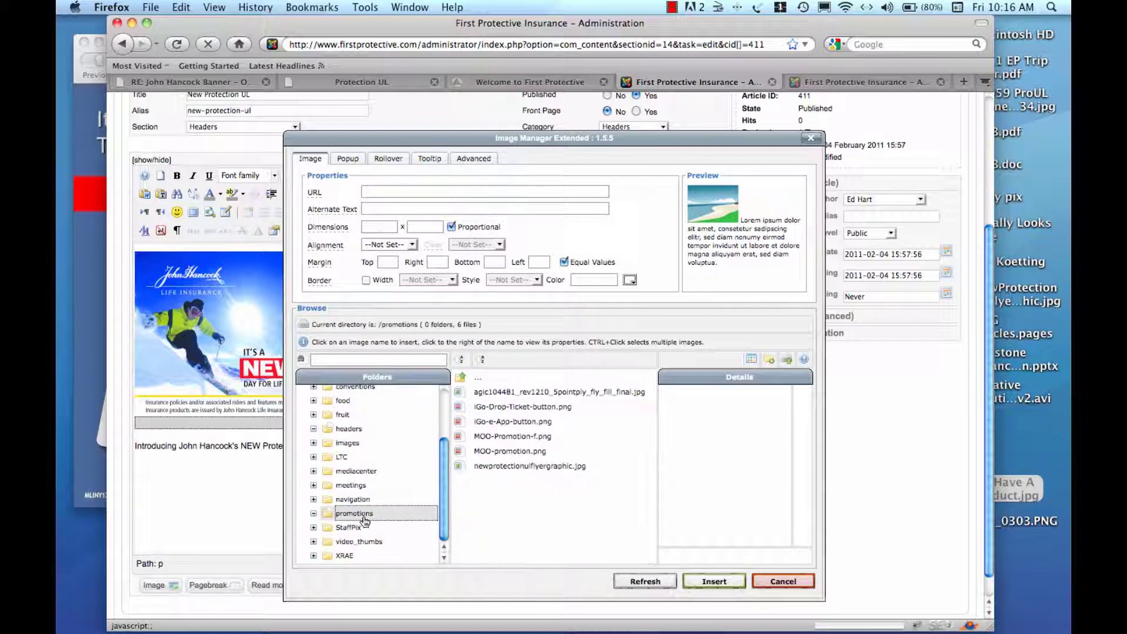
{"action": "left_click", "coordinate": [484, 466]}
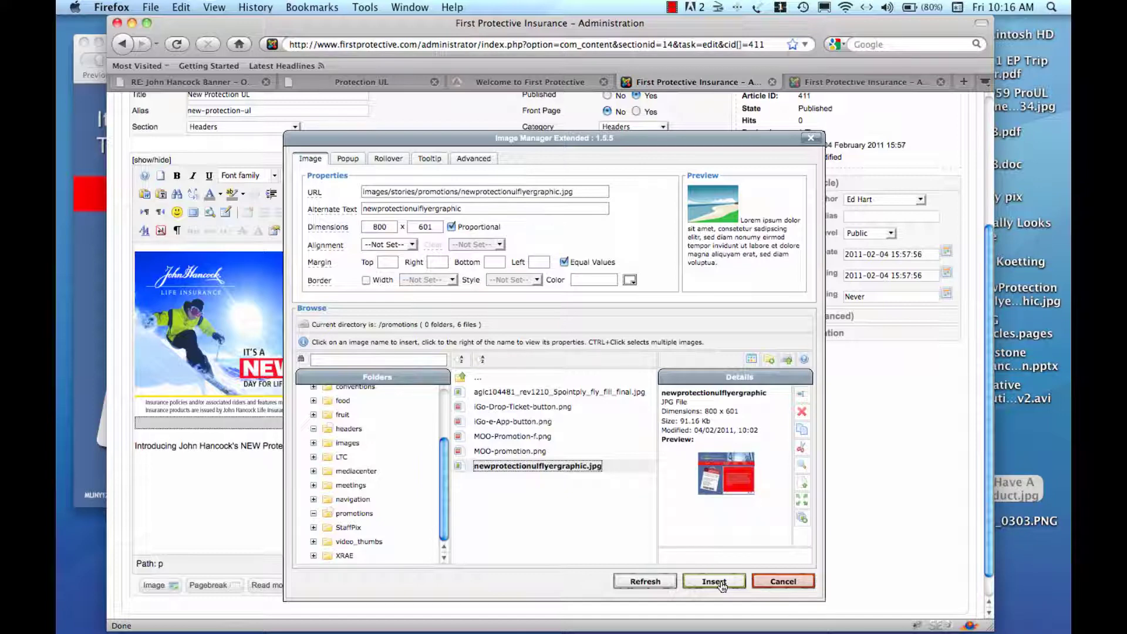
{"action": "left_click", "coordinate": [720, 581]}
{"action": "scroll", "coordinate": [650, 532], "scroll_direction": "down", "scroll_amount": 5}
{"action": "scroll", "coordinate": [650, 531], "scroll_direction": "up", "scroll_amount": 5}
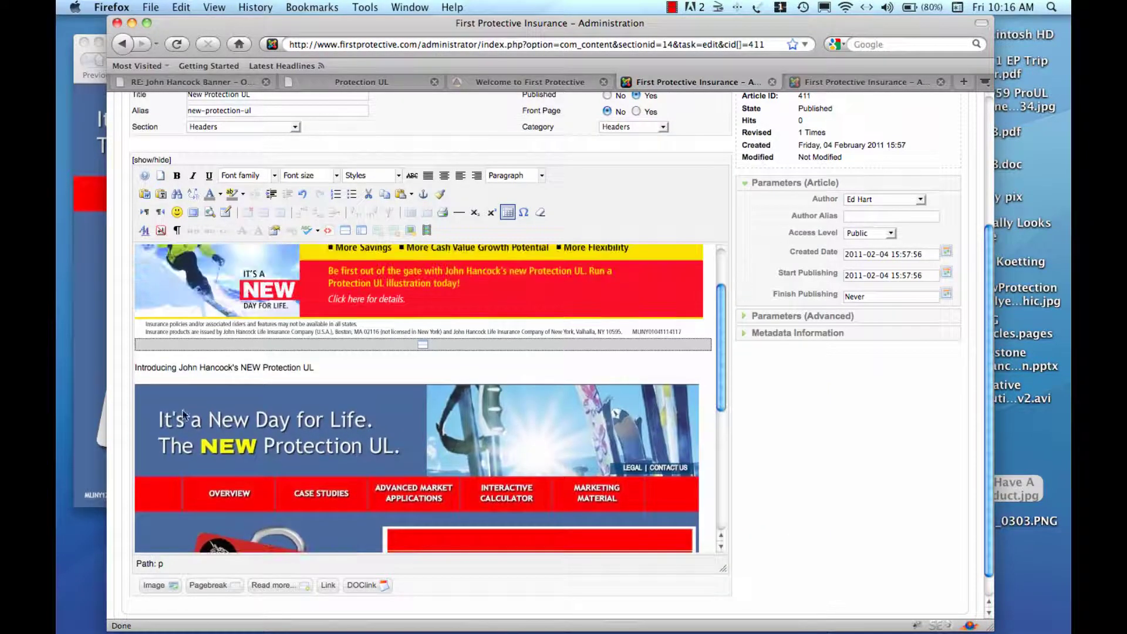
Format the intro line as Heading 1 and end it with '!'
{"action": "left_click_drag", "start_coordinate": [135, 368], "coordinate": [318, 367]}
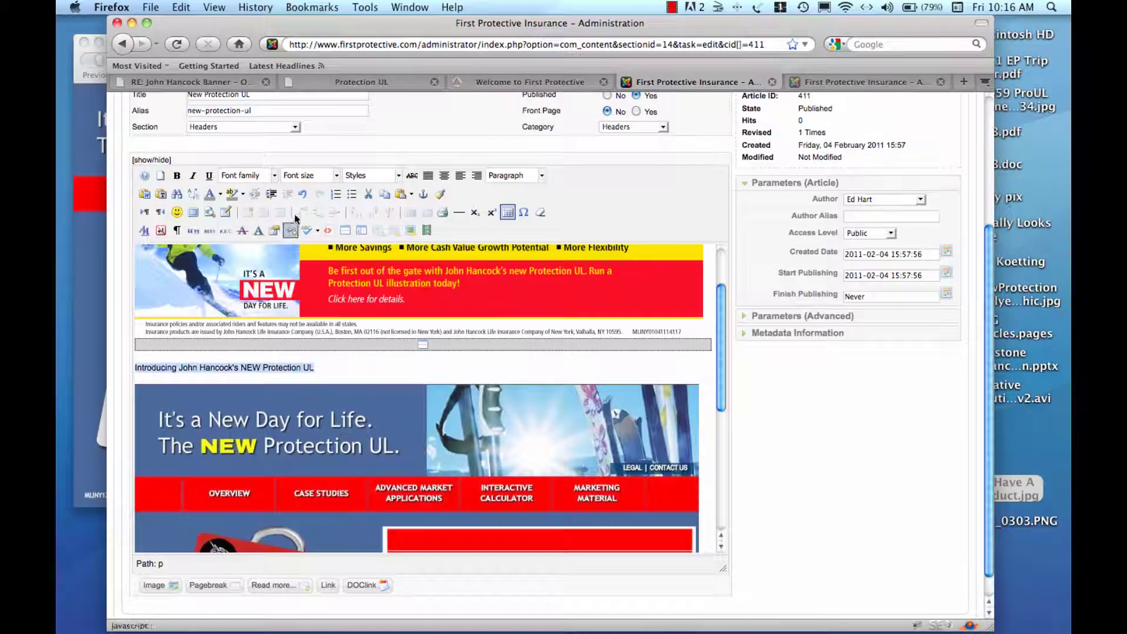
{"action": "left_click", "coordinate": [540, 175]}
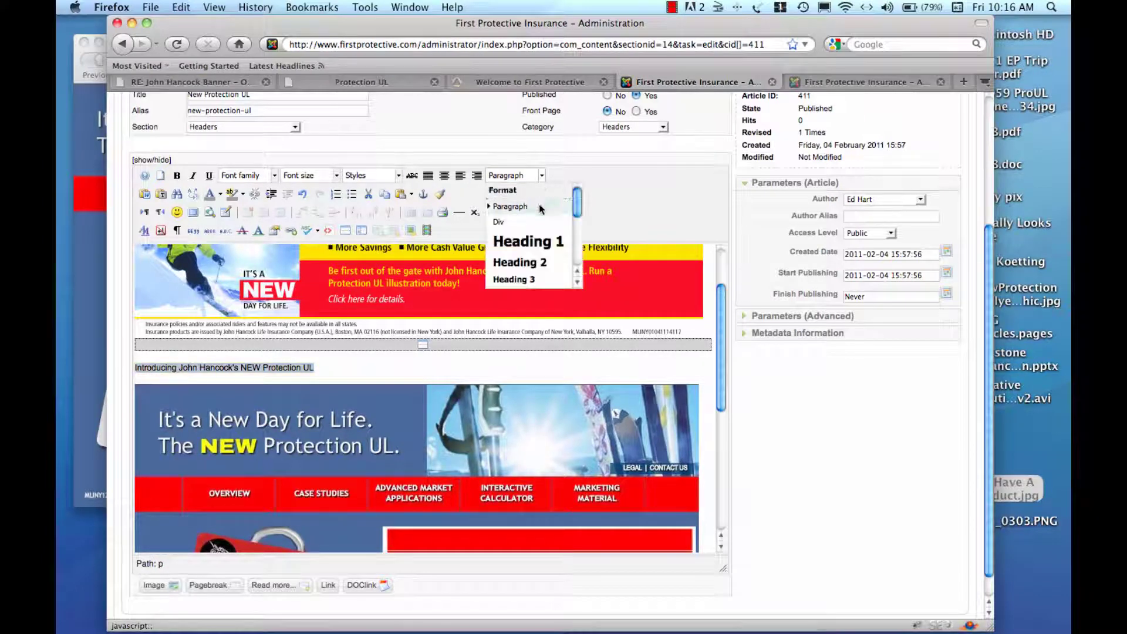
{"action": "left_click", "coordinate": [538, 247]}
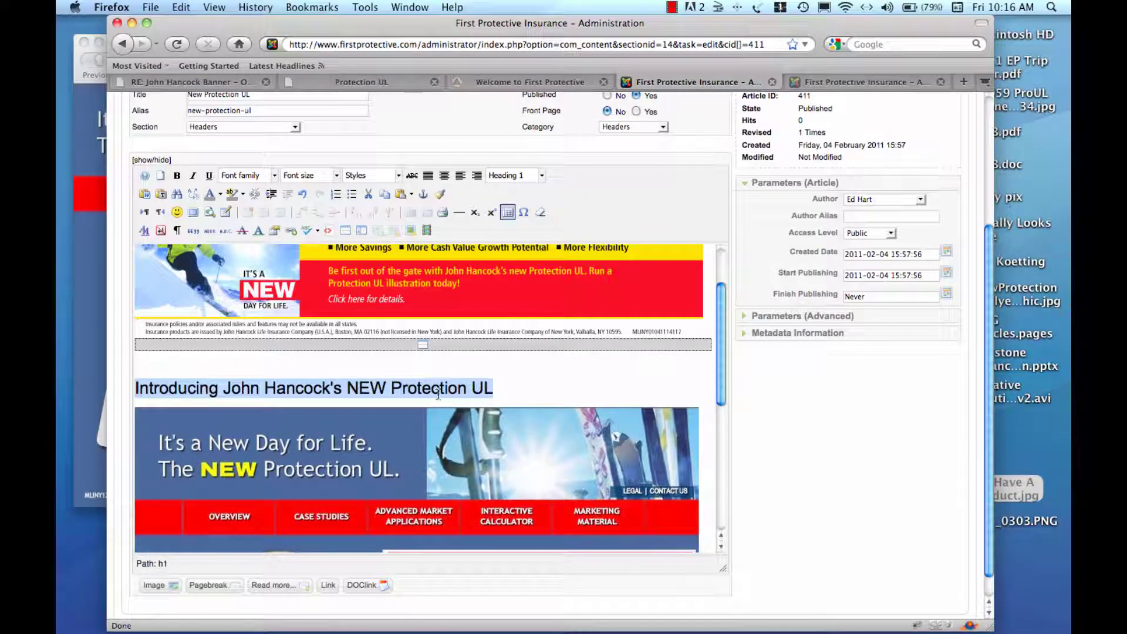
{"action": "left_click", "coordinate": [504, 387]}
{"action": "type", "text": "!"}
Add the sentence 'Click the graphic below to access John Hancock's Protection UL Microsite…' beneath the heading
{"action": "key", "text": "Return"}
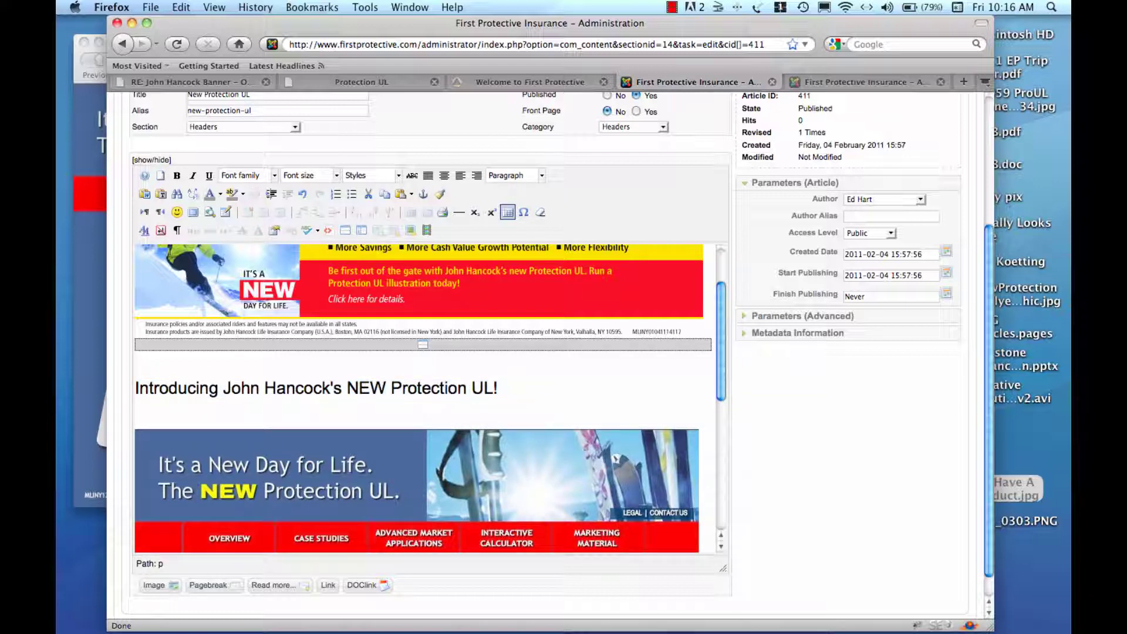
{"action": "type", "text": "Click"}
{"action": "type", "text": "the graphic below to access John Hancock's Protection UL Microsite for product information, case studies, marketing materials and more!"}
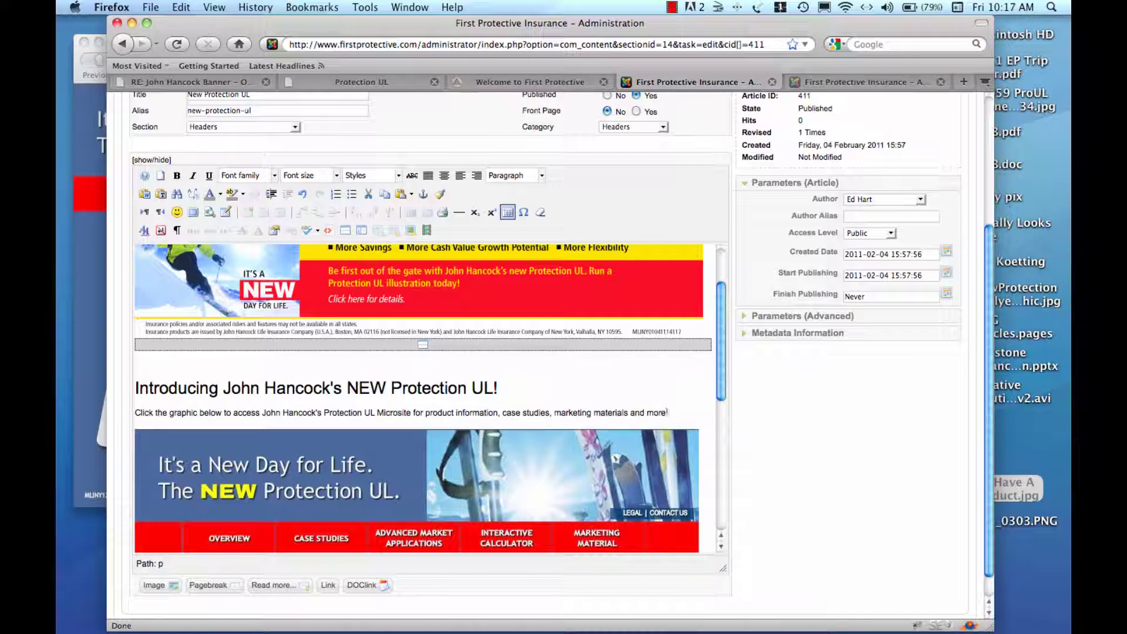
Select the microsite graphic, open its link settings, and copy the Protection UL microsite address
{"action": "scroll", "coordinate": [284, 466], "scroll_direction": "down", "scroll_amount": 6}
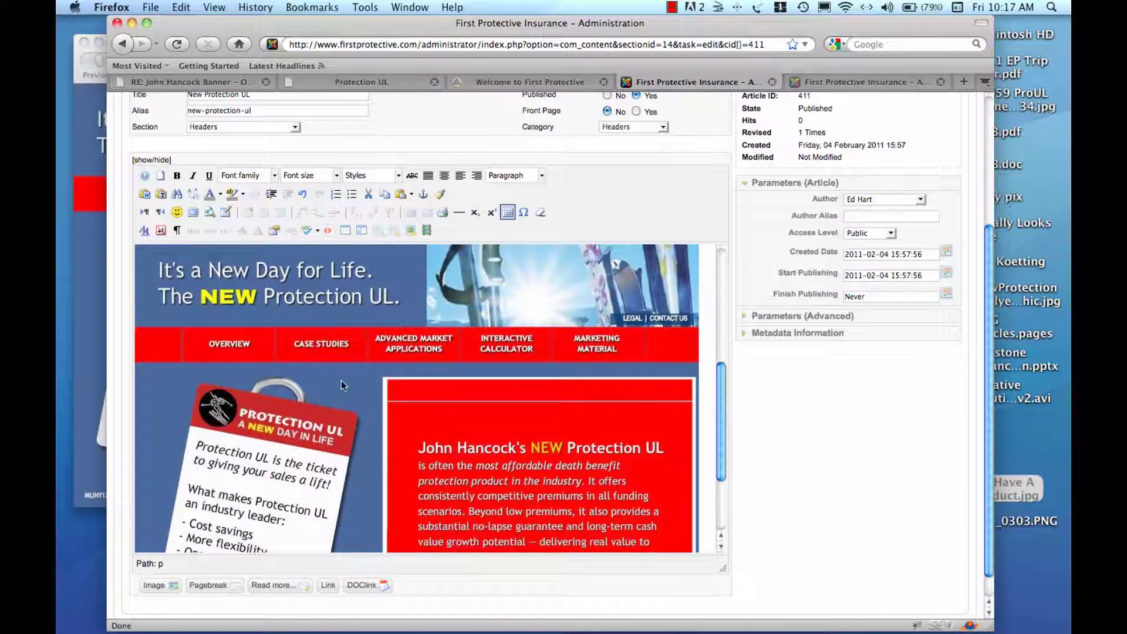
{"action": "left_click", "coordinate": [388, 372]}
{"action": "left_click", "coordinate": [291, 231]}
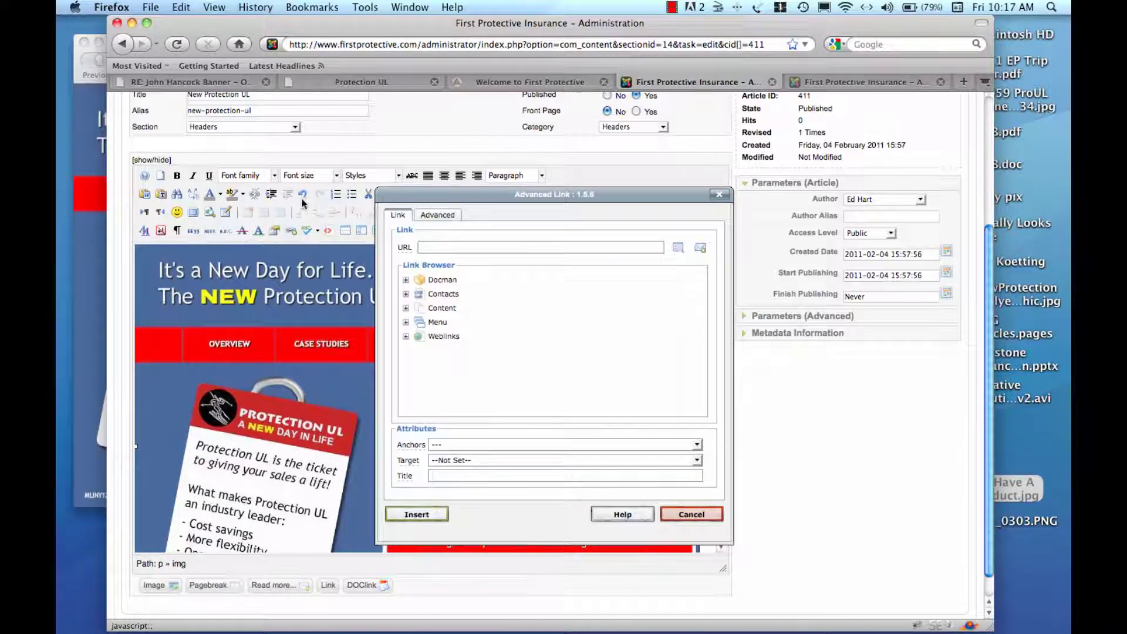
{"action": "left_click", "coordinate": [387, 83]}
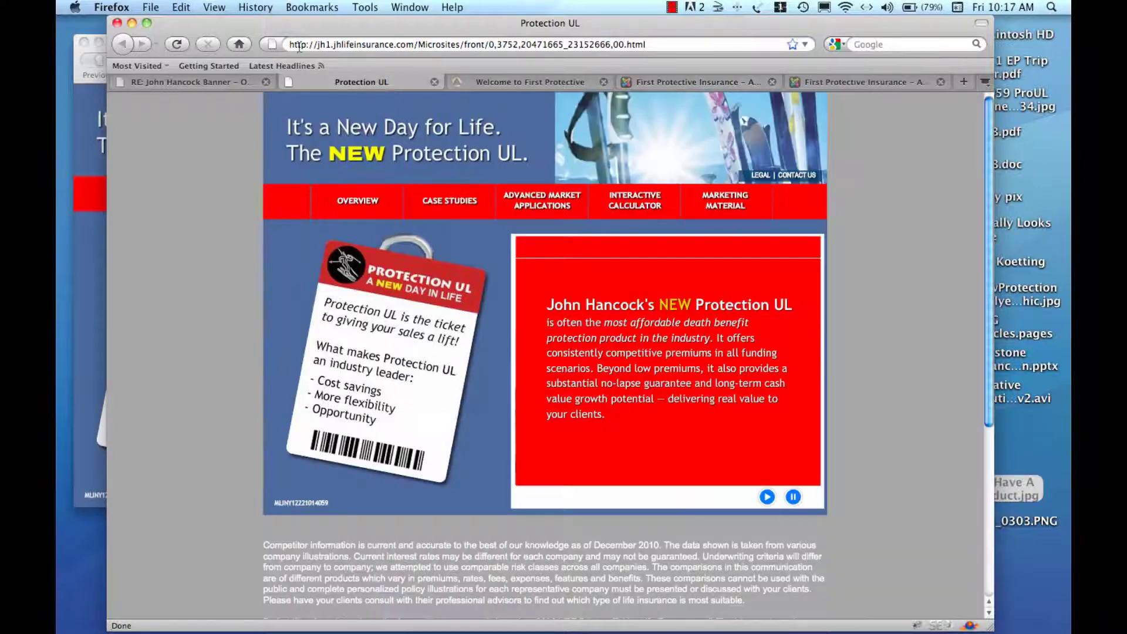
{"action": "left_click", "coordinate": [302, 43]}
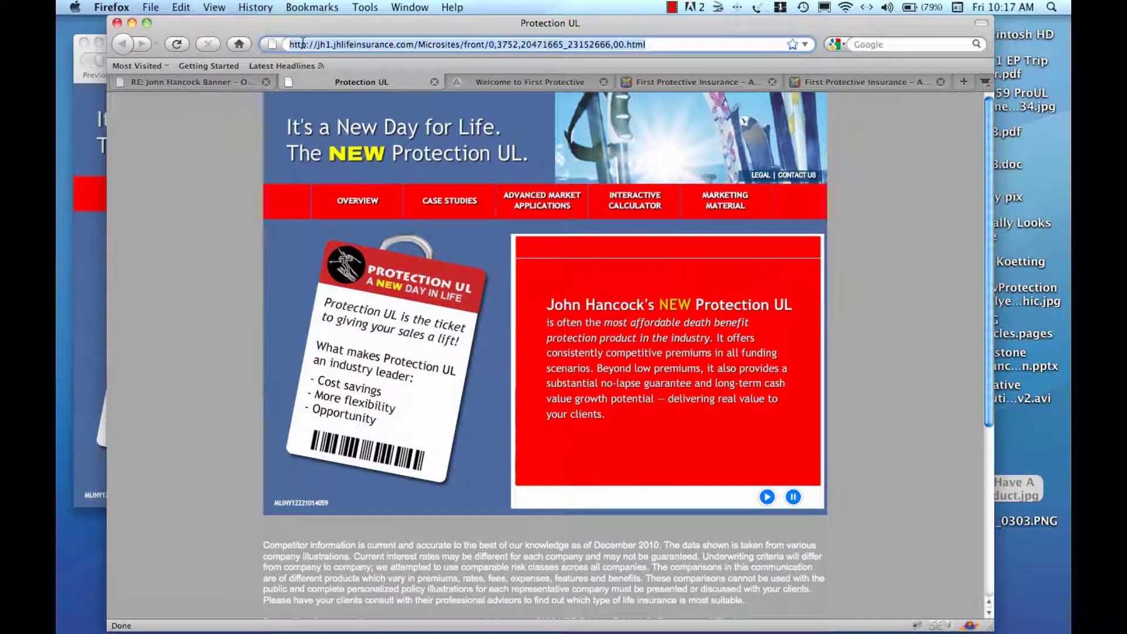
Link the graphic to the pasted microsite URL with no anchor and target 'Open in this window / frame'
{"action": "left_click", "coordinate": [847, 86]}
{"action": "left_click", "coordinate": [689, 86]}
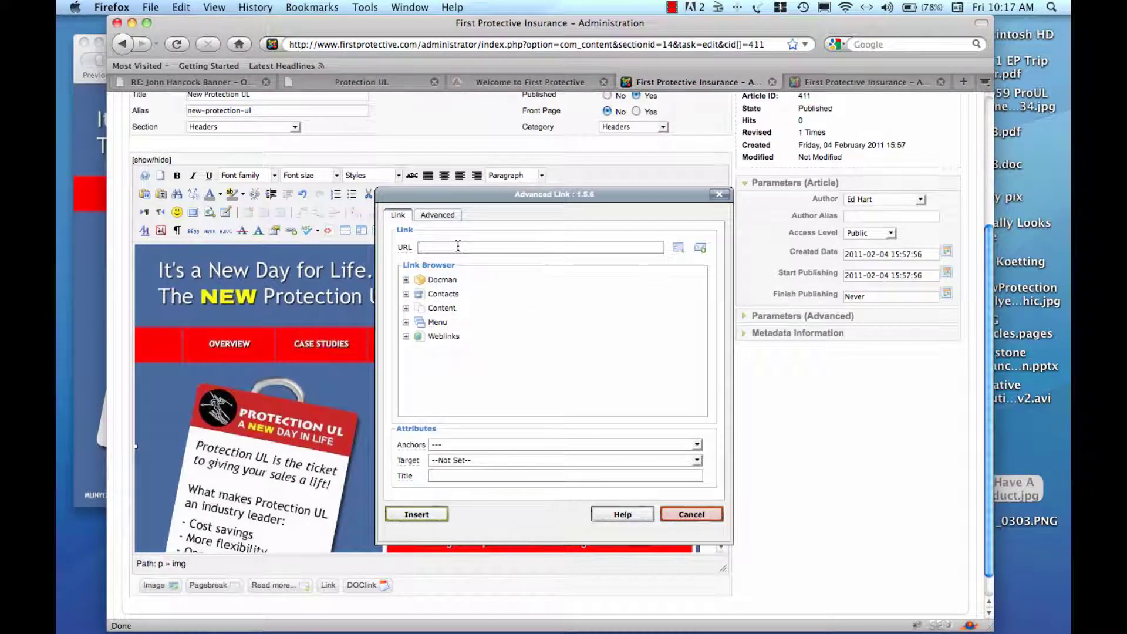
{"action": "key", "text": "super+v"}
{"action": "left_click", "coordinate": [470, 446]}
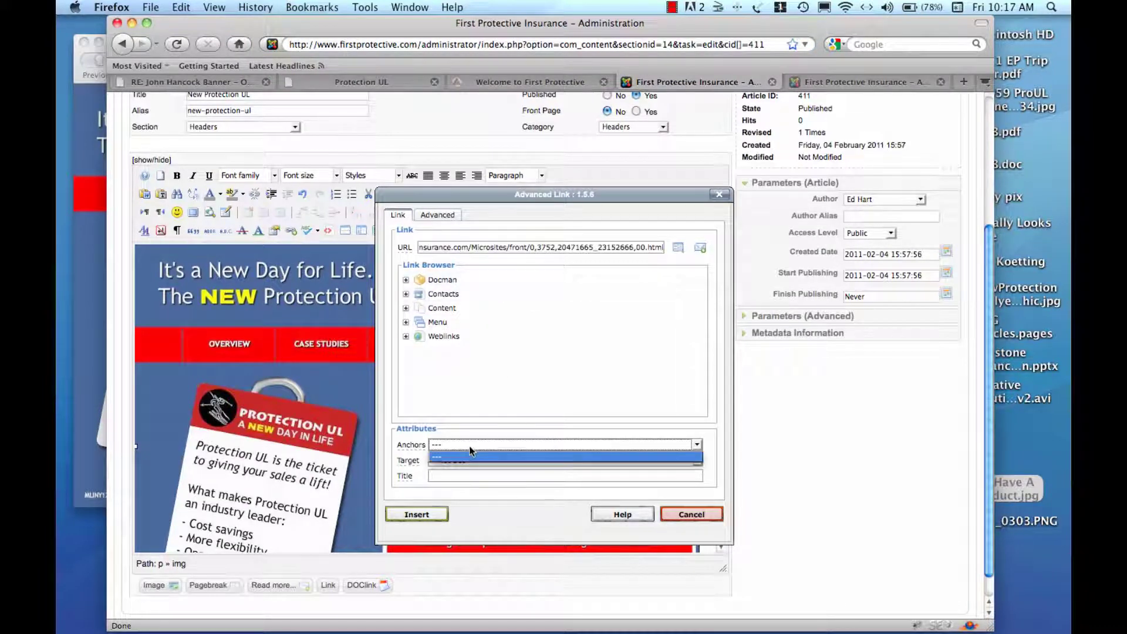
{"action": "left_click", "coordinate": [470, 453]}
{"action": "left_click", "coordinate": [466, 460]}
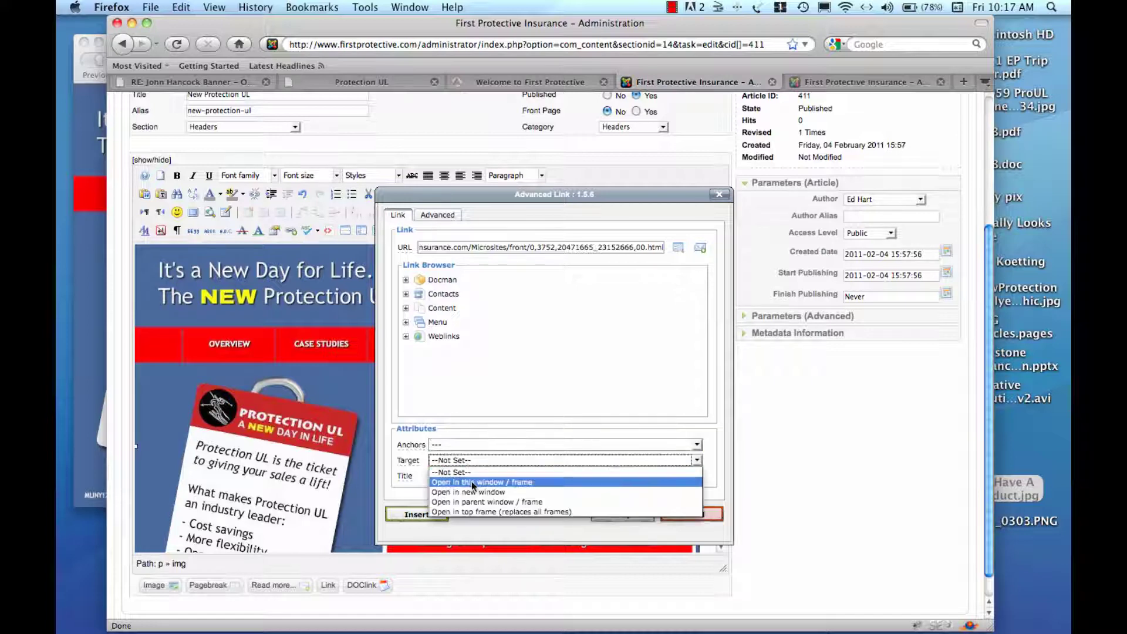
{"action": "left_click", "coordinate": [472, 481]}
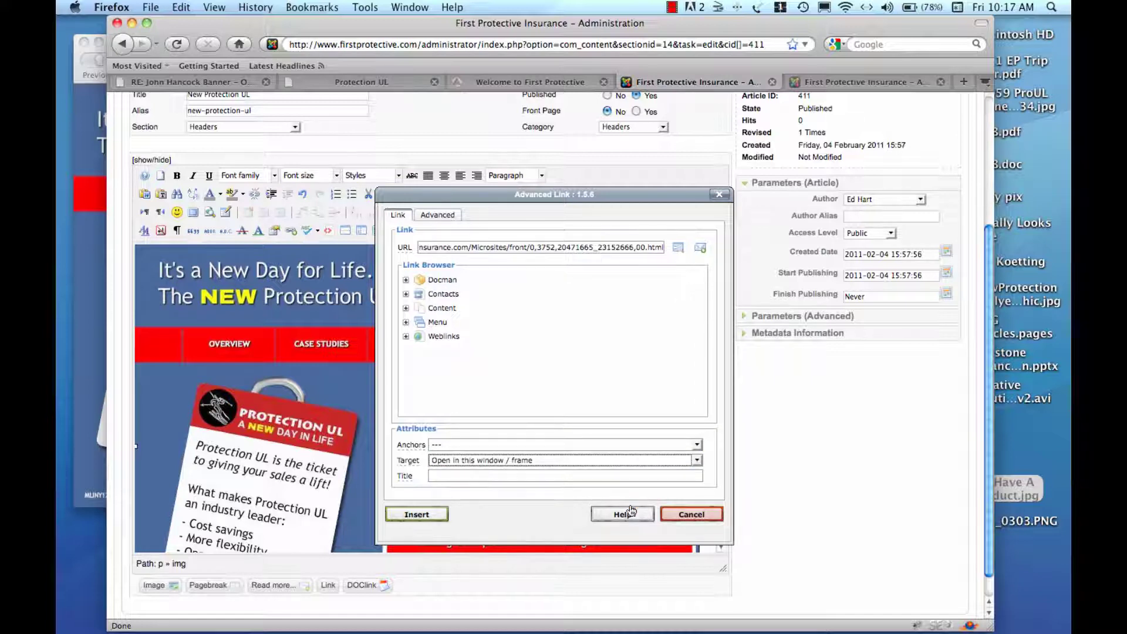
{"action": "left_click", "coordinate": [417, 515]}
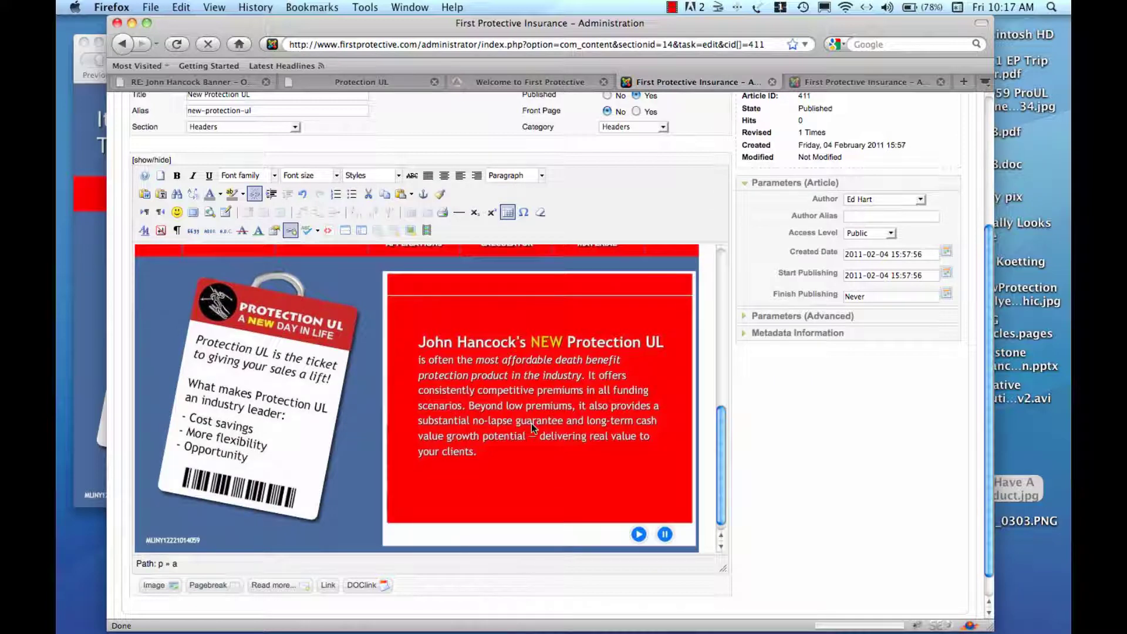
Copy the microsite's disclaimer paragraphs and paste them on the empty line below the graphic
{"action": "scroll", "coordinate": [531, 423], "scroll_direction": "up", "scroll_amount": 10}
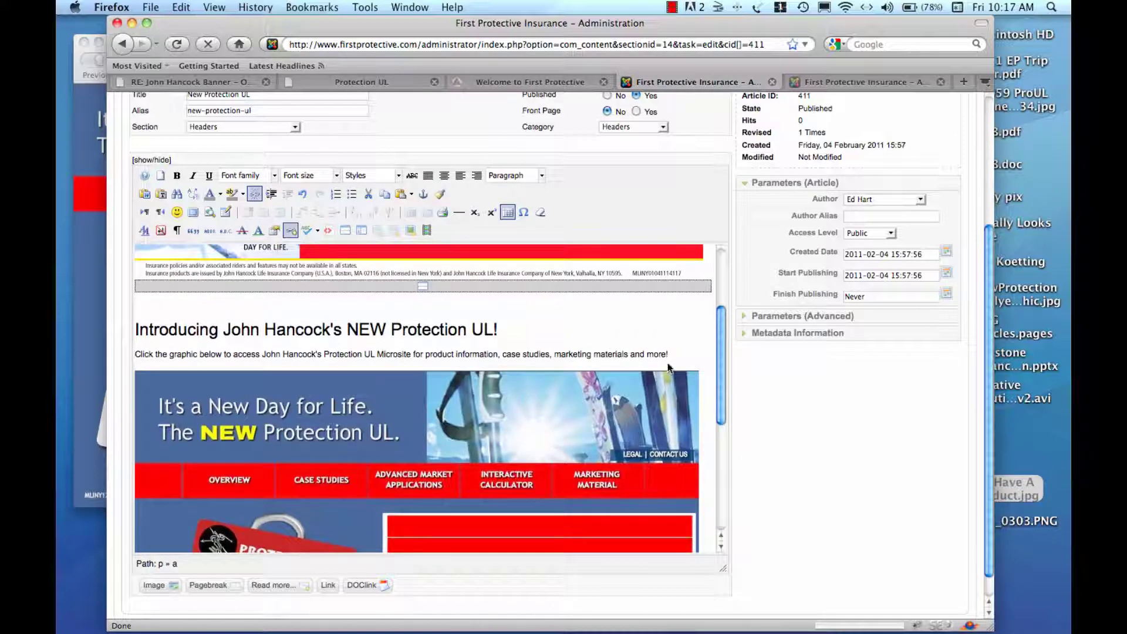
{"action": "scroll", "coordinate": [667, 365], "scroll_direction": "down", "scroll_amount": 5}
{"action": "left_click", "coordinate": [709, 483]}
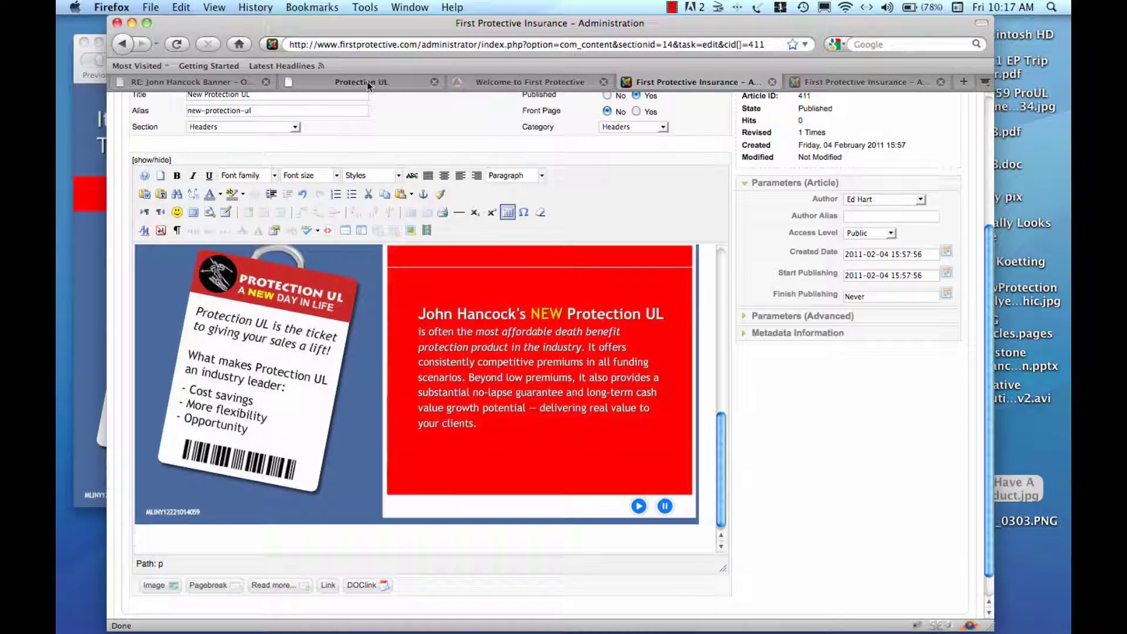
{"action": "left_click", "coordinate": [367, 84]}
{"action": "left_click_drag", "start_coordinate": [263, 546], "coordinate": [545, 615]}
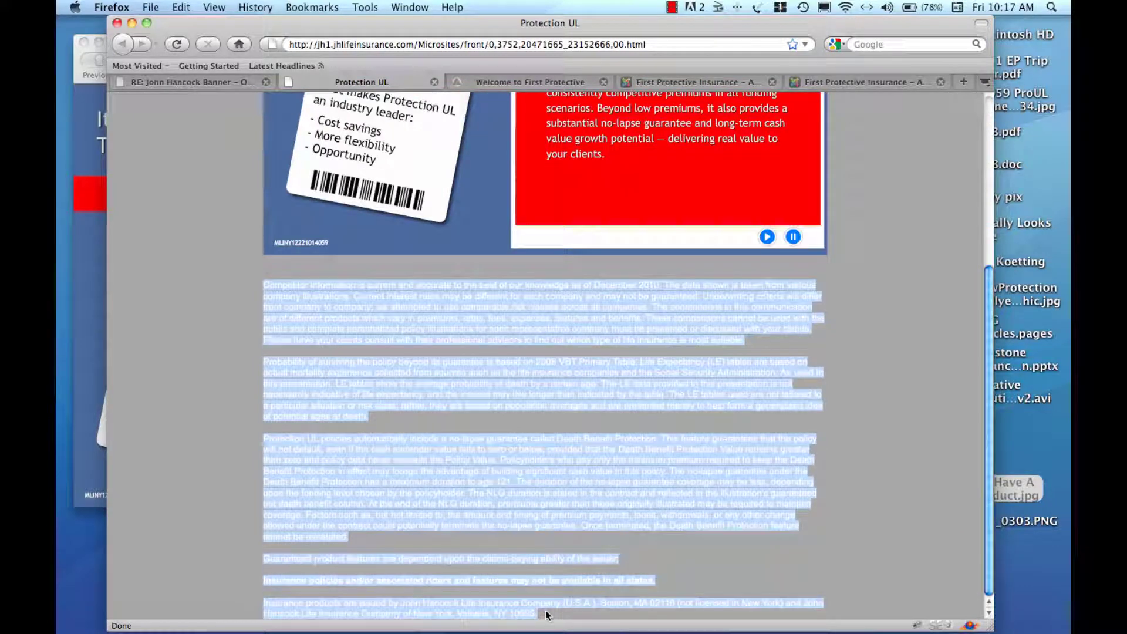
{"action": "left_click", "coordinate": [695, 82]}
{"action": "scroll", "coordinate": [482, 534], "scroll_direction": "down", "scroll_amount": 1}
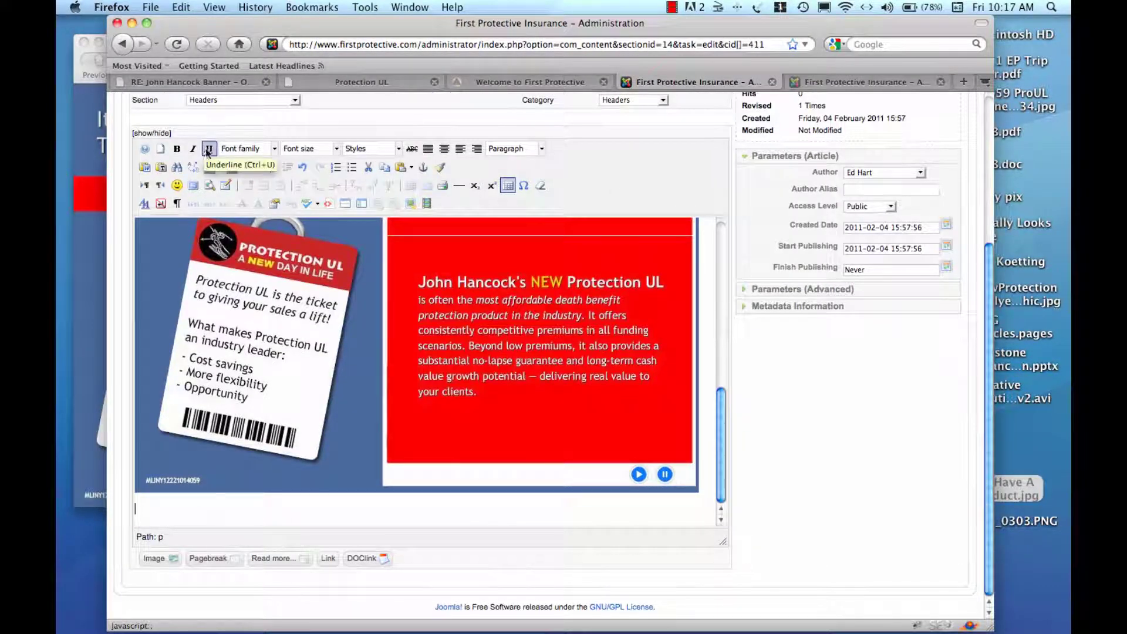
{"action": "left_click", "coordinate": [183, 525]}
{"action": "key", "text": "super+v"}
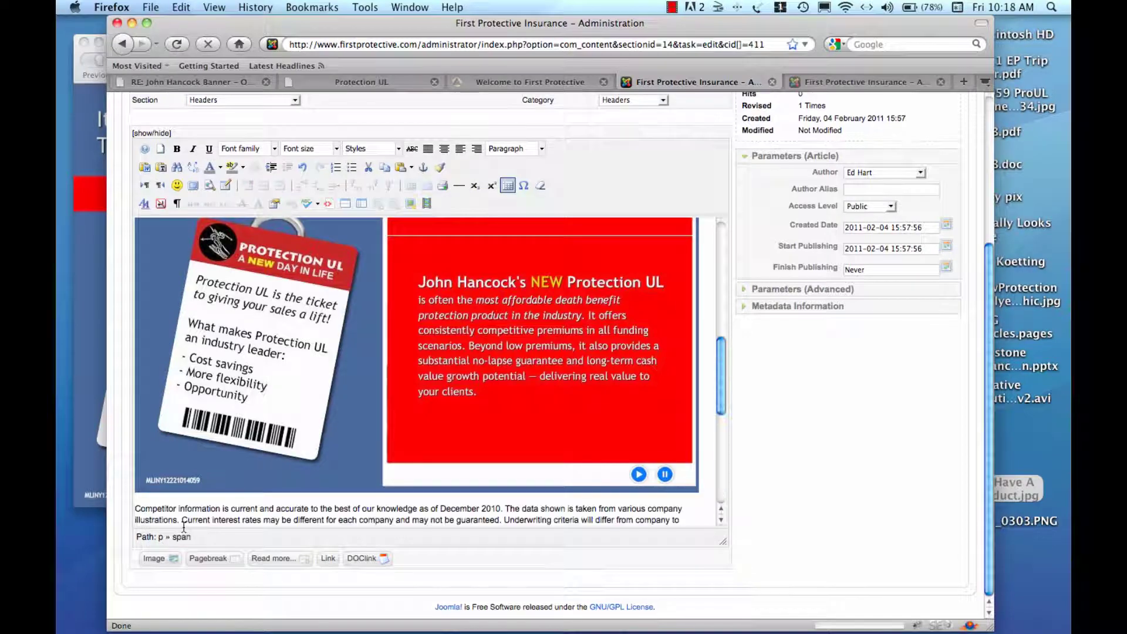
{"action": "scroll", "coordinate": [211, 513], "scroll_direction": "down", "scroll_amount": 8}
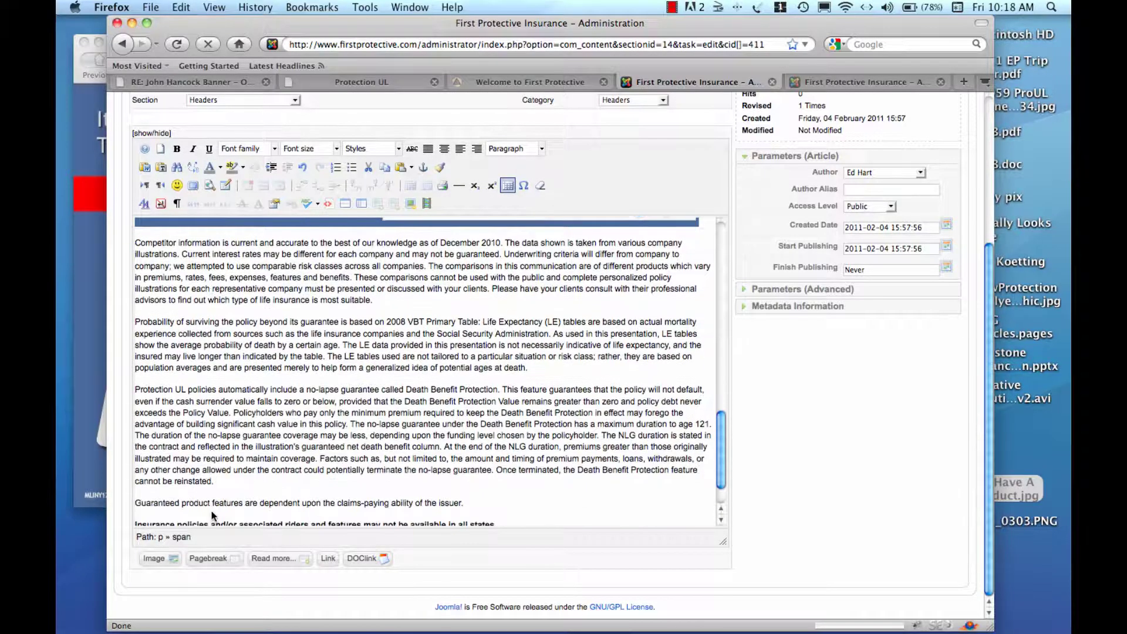
{"action": "scroll", "coordinate": [211, 513], "scroll_direction": "up", "scroll_amount": 10}
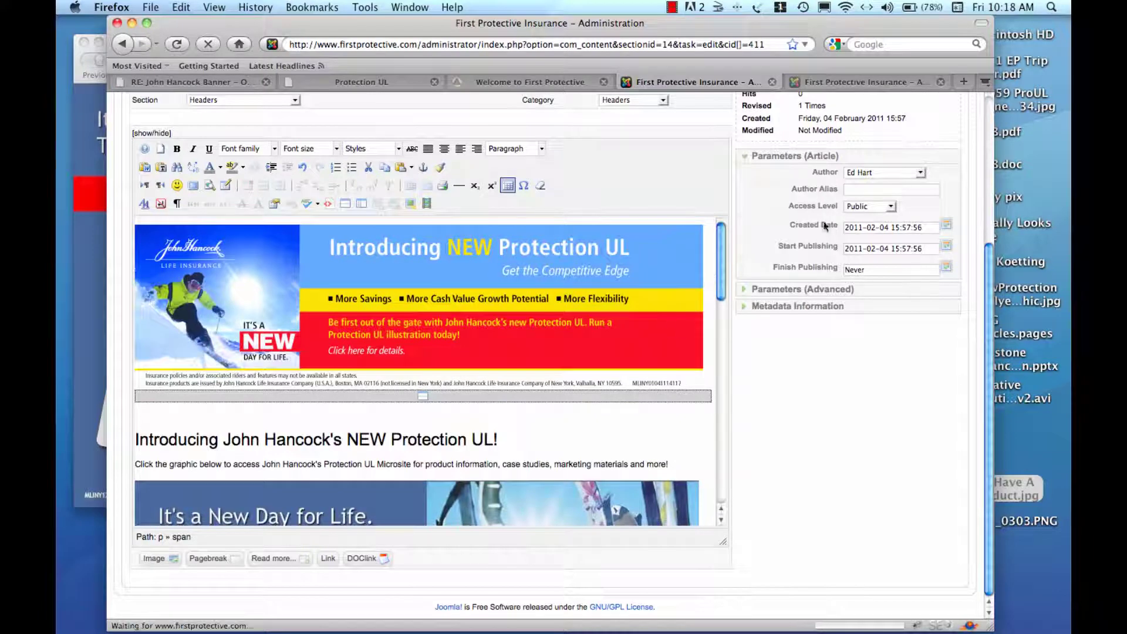
Set Intro Text to Hide under the Advanced parameters and apply the article changes
{"action": "left_click", "coordinate": [745, 293]}
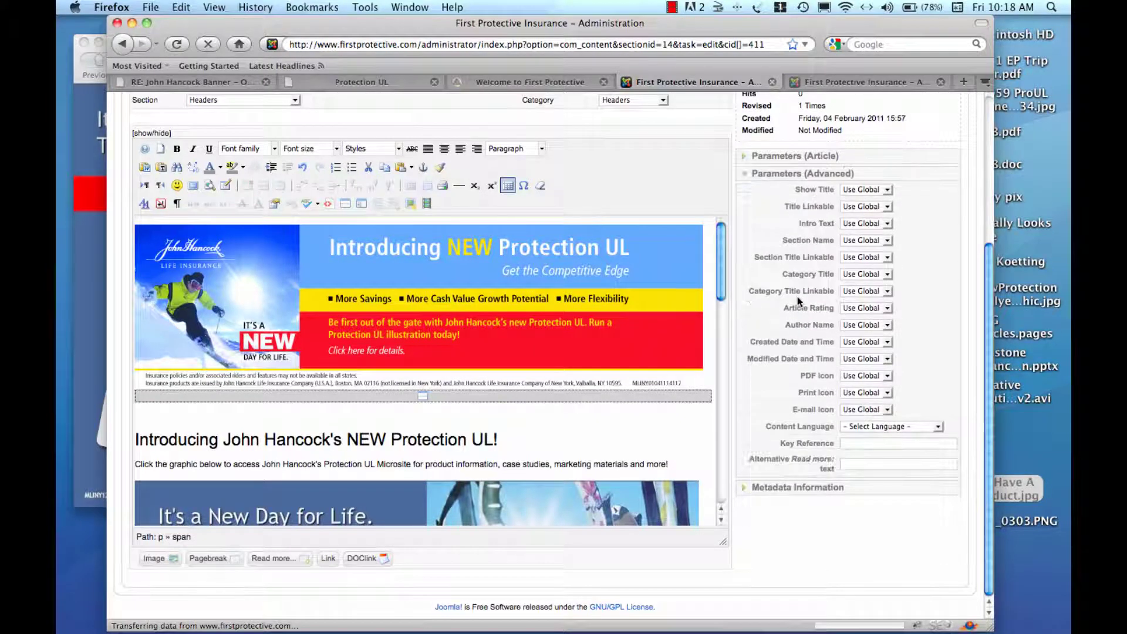
{"action": "mouse_move", "coordinate": [766, 340]}
{"action": "left_click", "coordinate": [888, 226]}
{"action": "left_click", "coordinate": [864, 244]}
{"action": "scroll", "coordinate": [835, 242], "scroll_direction": "up", "scroll_amount": 5}
{"action": "left_click", "coordinate": [882, 179]}
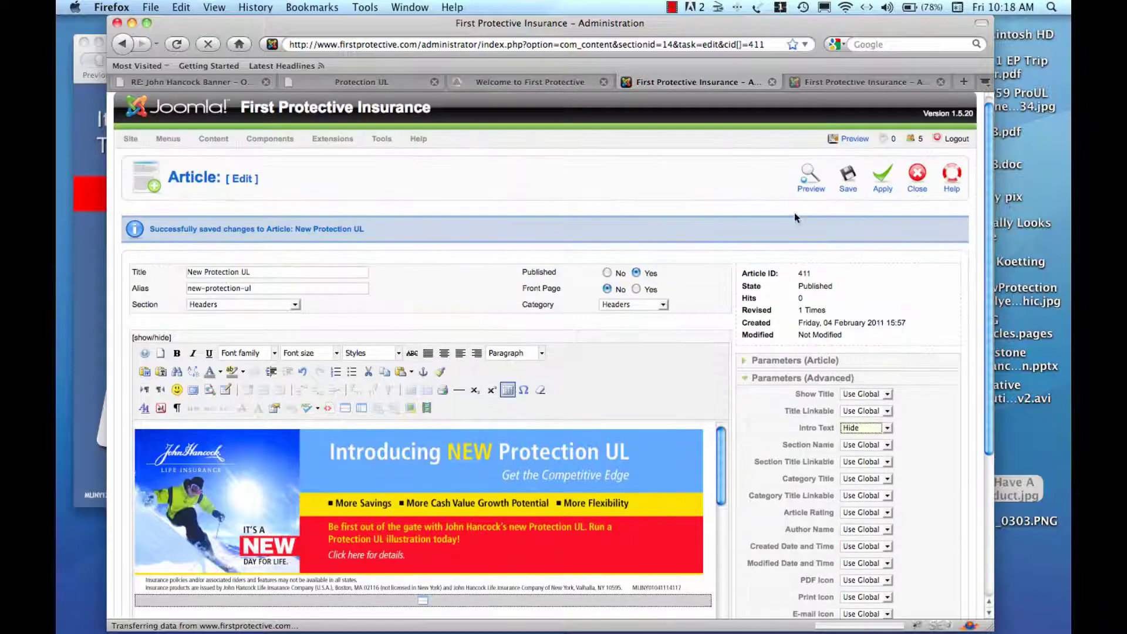
{"action": "left_click", "coordinate": [884, 190]}
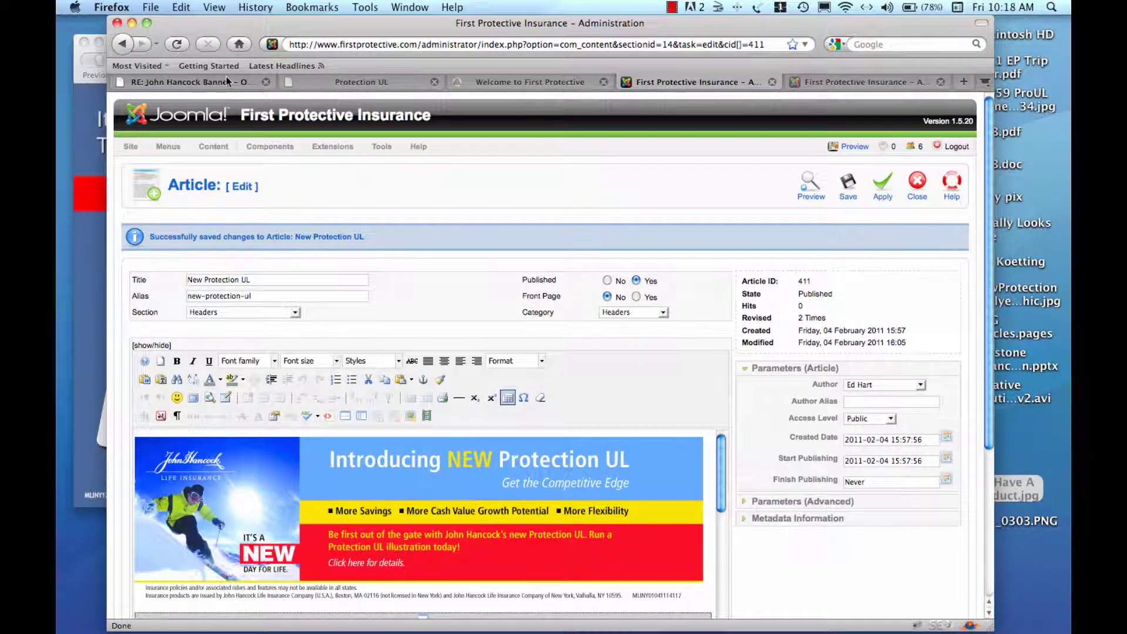
Reload the First Protective home page and open the New Protection UL article from its new banner
{"action": "left_click", "coordinate": [227, 81]}
{"action": "left_click", "coordinate": [325, 82]}
{"action": "left_click", "coordinate": [506, 84]}
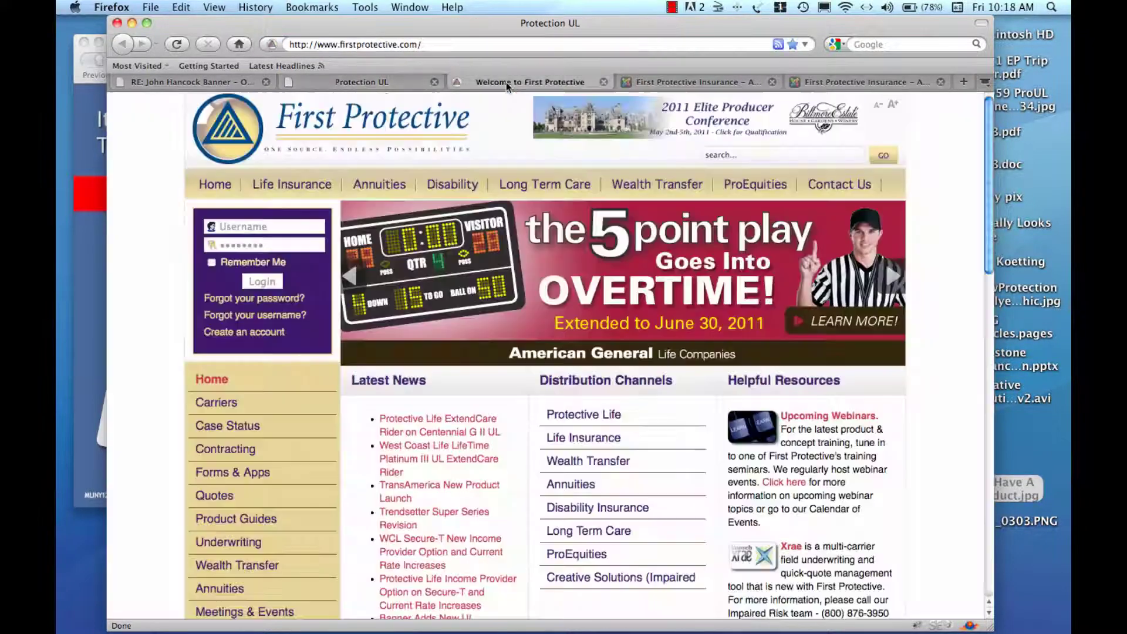
{"action": "left_click", "coordinate": [183, 47]}
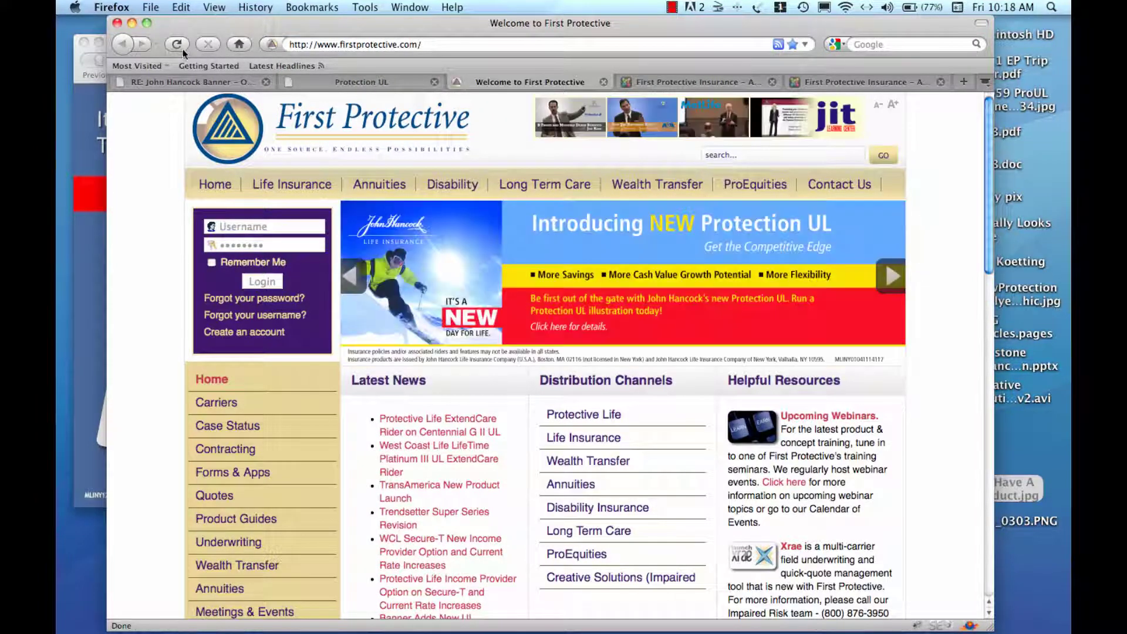
{"action": "left_click", "coordinate": [703, 289]}
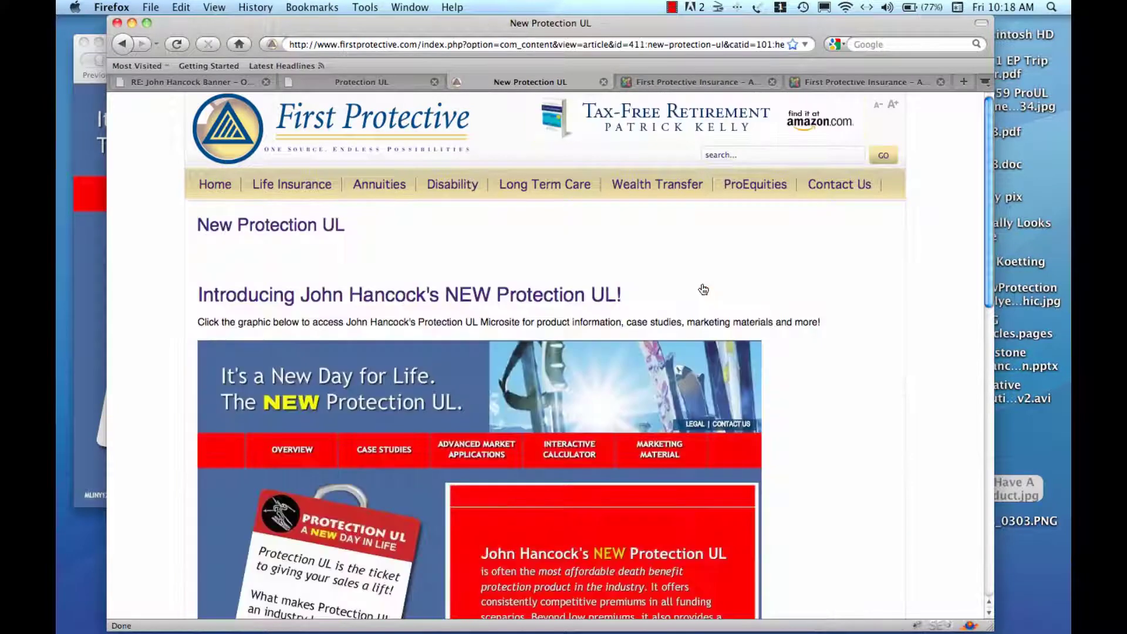
{"action": "scroll", "coordinate": [743, 313], "scroll_direction": "down", "scroll_amount": 3}
{"action": "scroll", "coordinate": [743, 313], "scroll_direction": "down", "scroll_amount": 3}
{"action": "scroll", "coordinate": [744, 312], "scroll_direction": "up", "scroll_amount": 6}
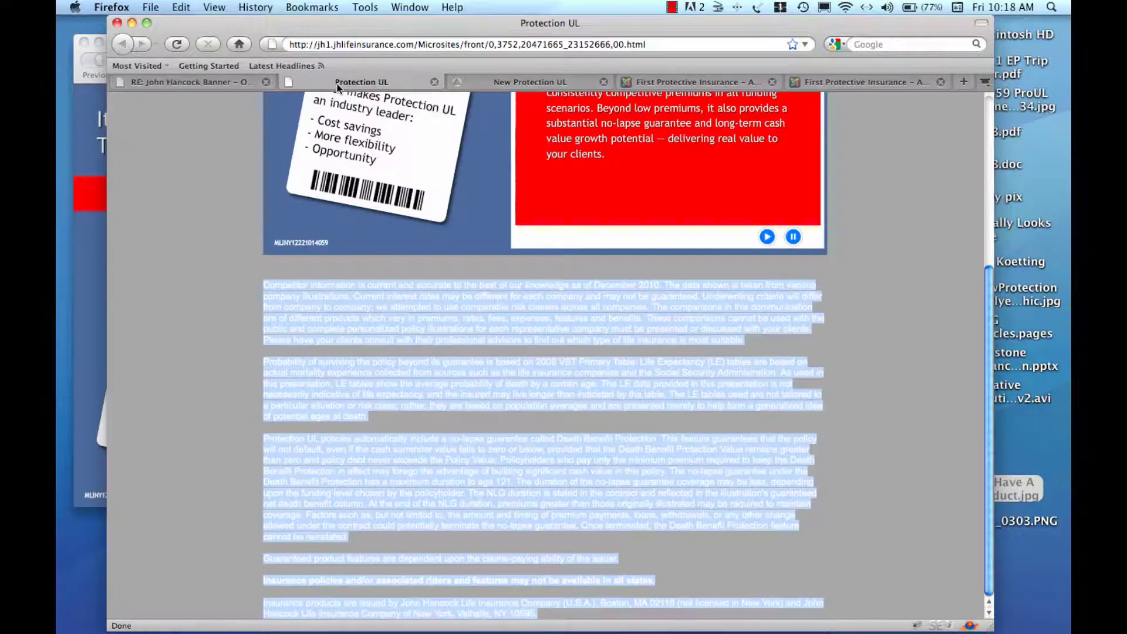
{"action": "left_click", "coordinate": [341, 83]}
Set Show Title to No in the article's Advanced parameters and apply the change
{"action": "left_click", "coordinate": [696, 83]}
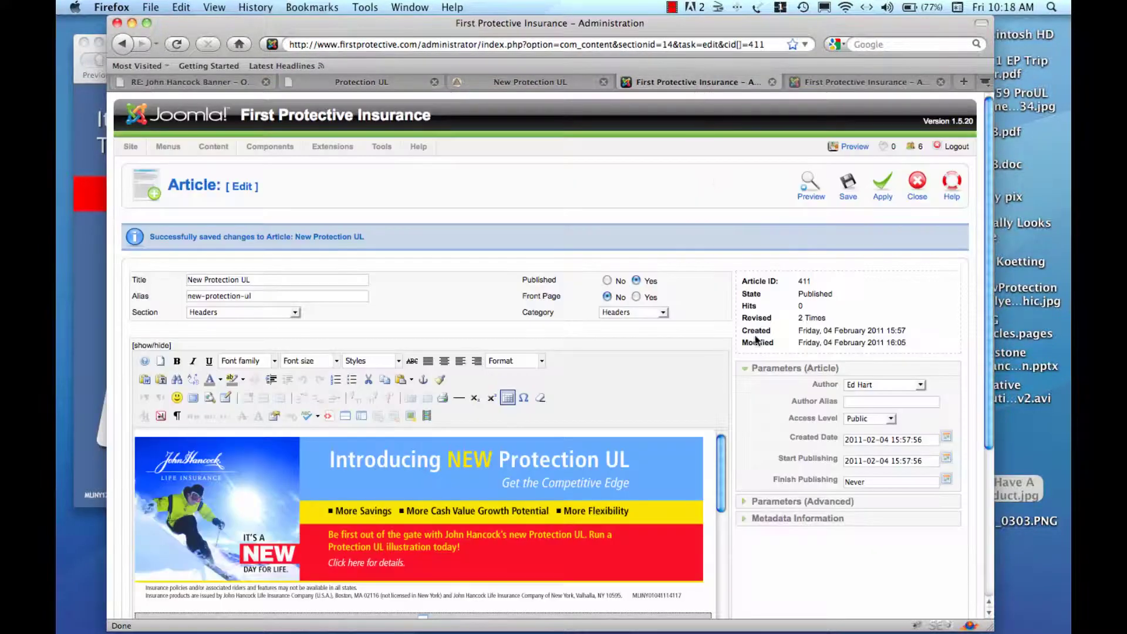
{"action": "scroll", "coordinate": [812, 433], "scroll_direction": "down", "scroll_amount": 2}
{"action": "scroll", "coordinate": [812, 432], "scroll_direction": "down", "scroll_amount": 3}
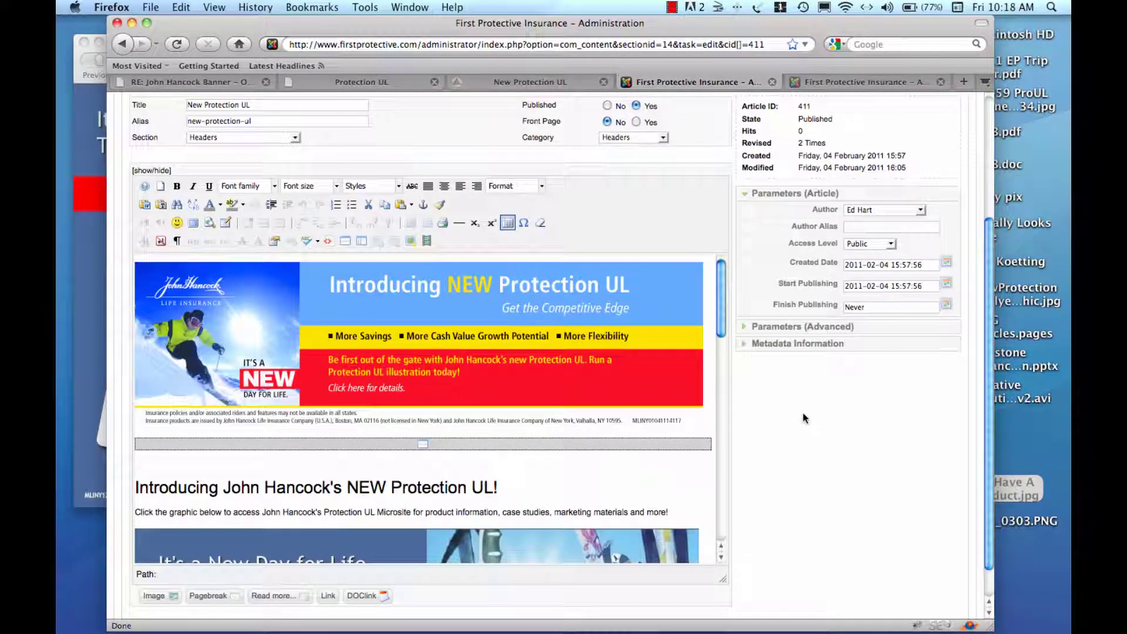
{"action": "left_click", "coordinate": [745, 328]}
{"action": "left_click", "coordinate": [867, 227]}
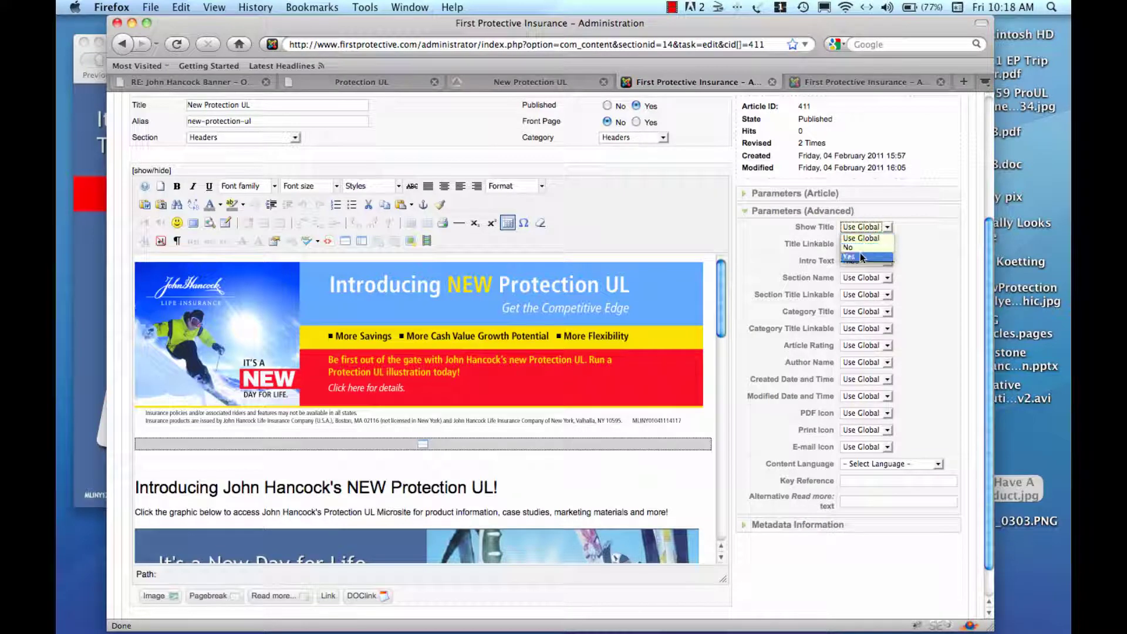
{"action": "left_click", "coordinate": [848, 247]}
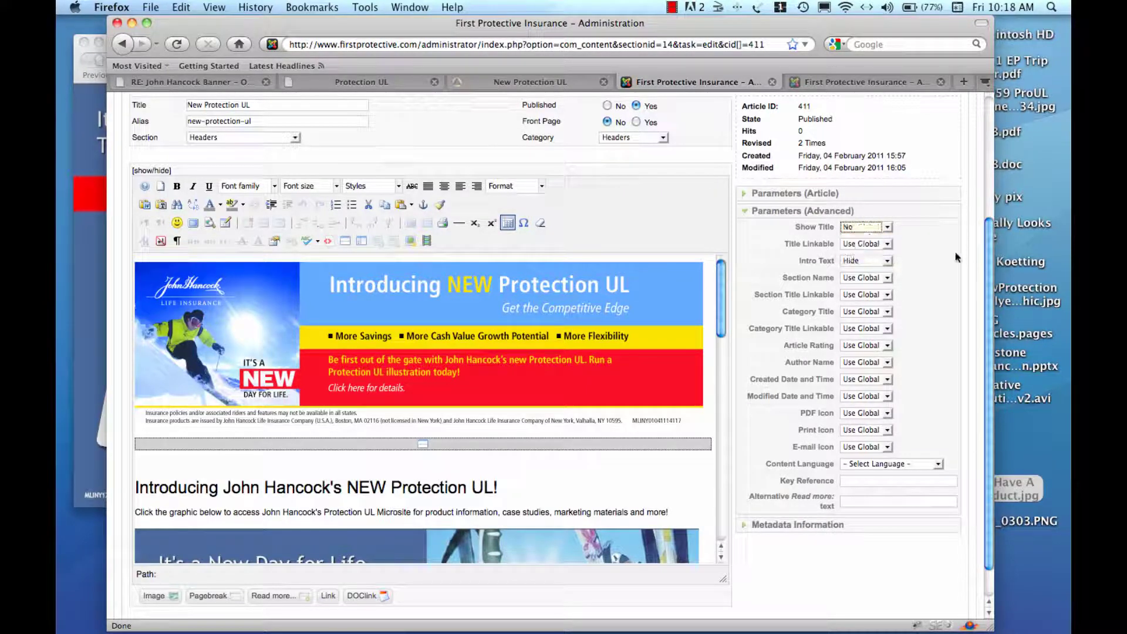
{"action": "scroll", "coordinate": [993, 261], "scroll_direction": "up", "scroll_amount": 5}
{"action": "left_click", "coordinate": [883, 176]}
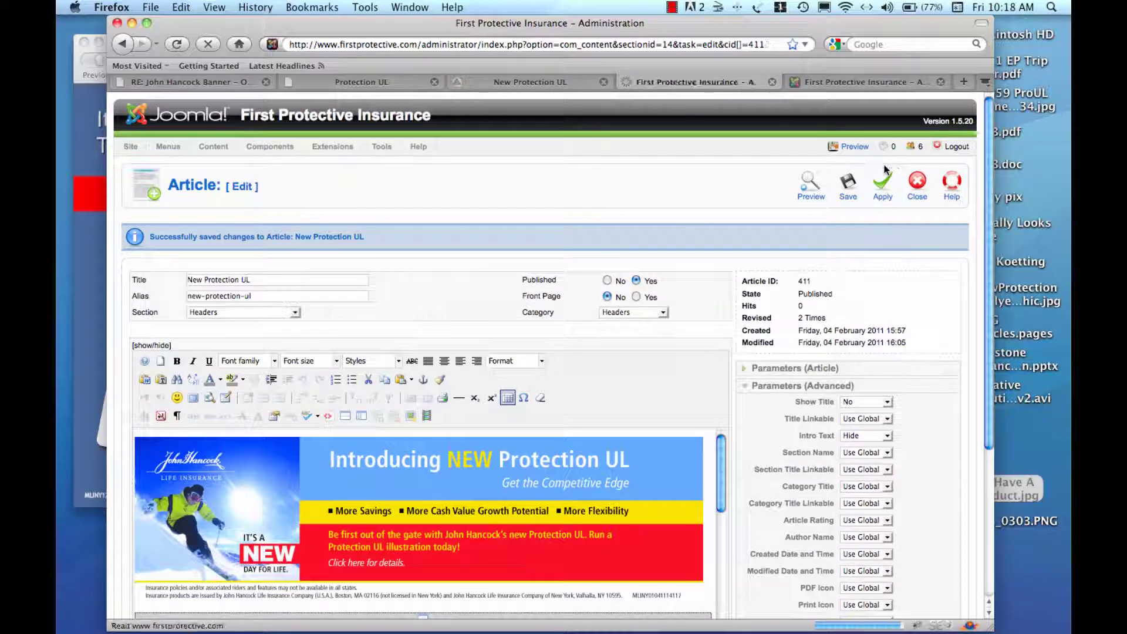
Reload the article page to confirm the title is hidden, then test the graphic's microsite link
{"action": "left_click", "coordinate": [514, 82]}
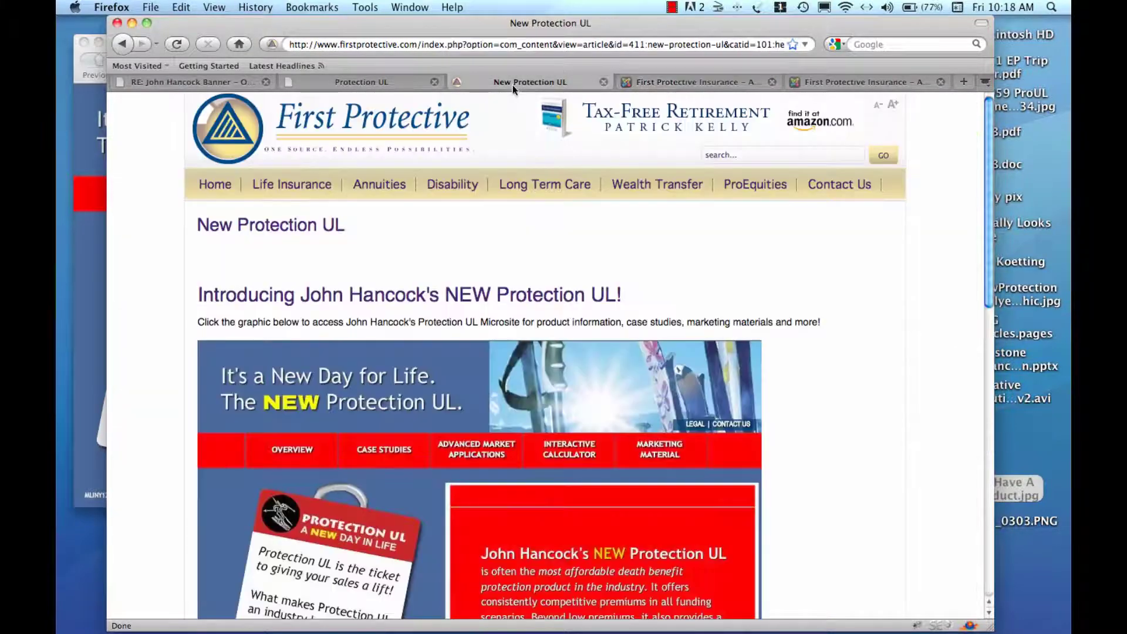
{"action": "left_click", "coordinate": [179, 44]}
{"action": "mouse_move", "coordinate": [291, 185]}
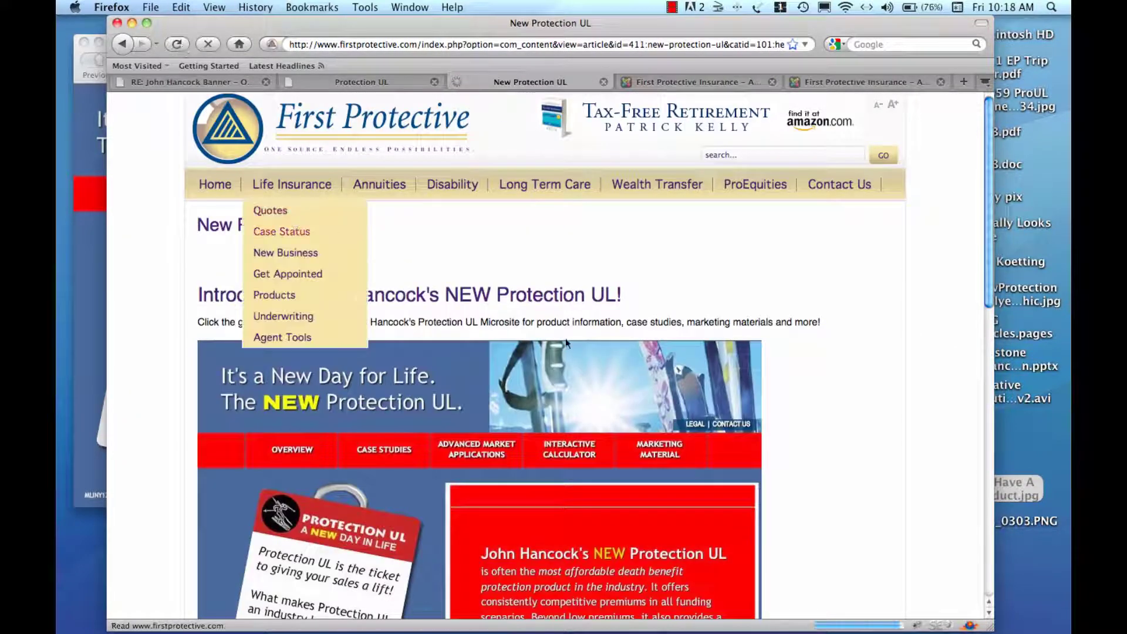
{"action": "scroll", "coordinate": [805, 358], "scroll_direction": "down", "scroll_amount": 3}
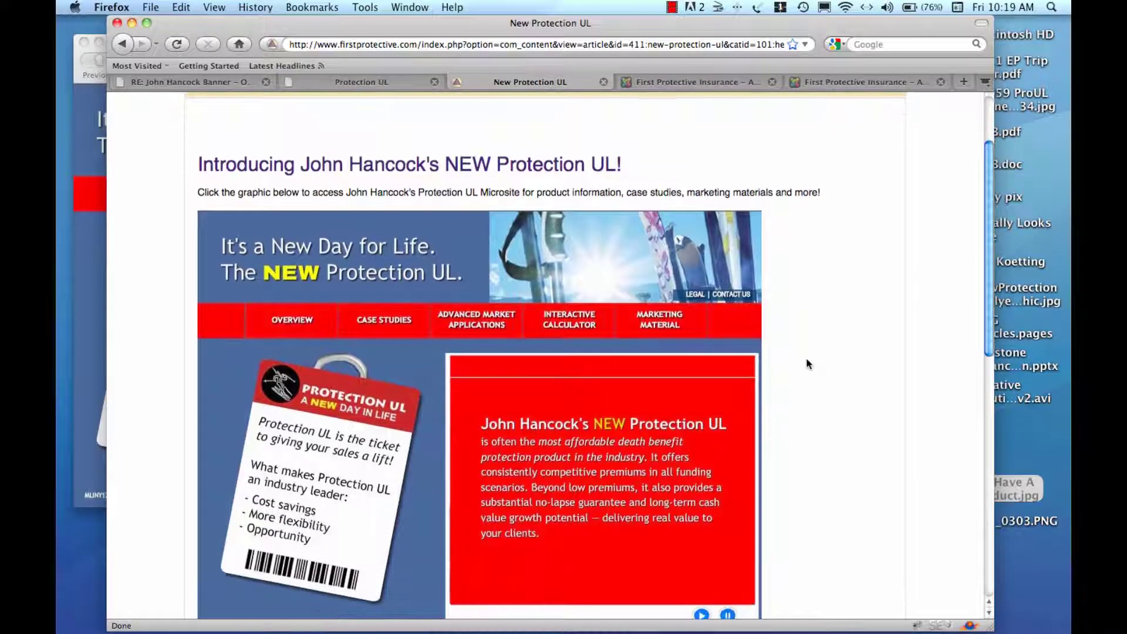
{"action": "scroll", "coordinate": [806, 359], "scroll_direction": "down", "scroll_amount": 5}
{"action": "scroll", "coordinate": [806, 360], "scroll_direction": "up", "scroll_amount": 5}
{"action": "scroll", "coordinate": [807, 359], "scroll_direction": "down", "scroll_amount": 5}
{"action": "scroll", "coordinate": [806, 359], "scroll_direction": "down", "scroll_amount": 5}
{"action": "scroll", "coordinate": [806, 359], "scroll_direction": "up", "scroll_amount": 8}
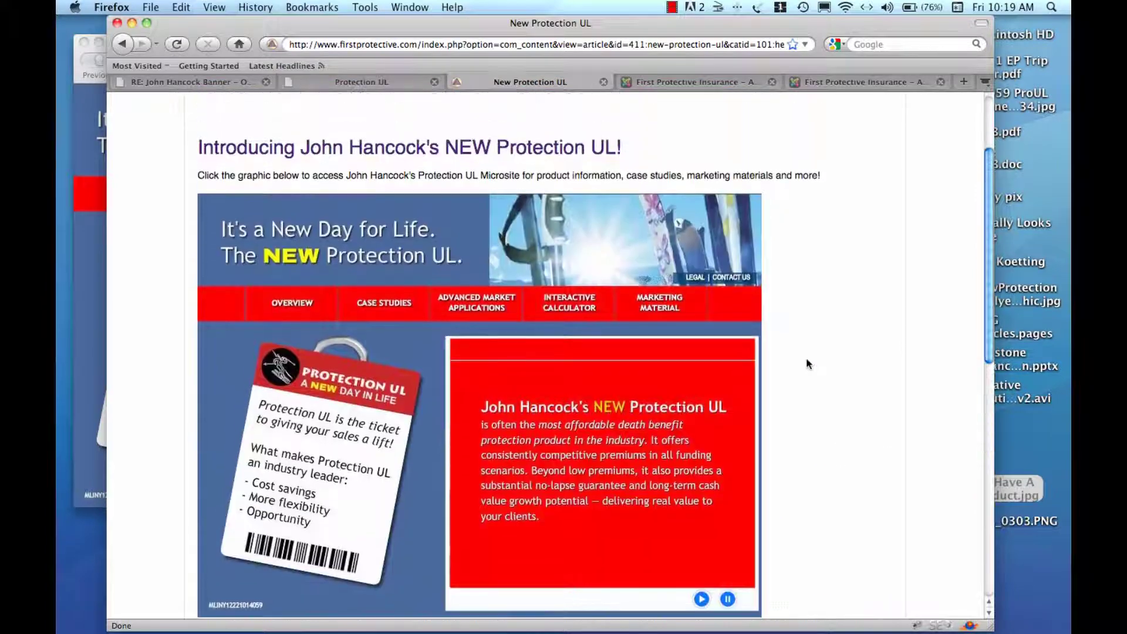
{"action": "left_click", "coordinate": [477, 382]}
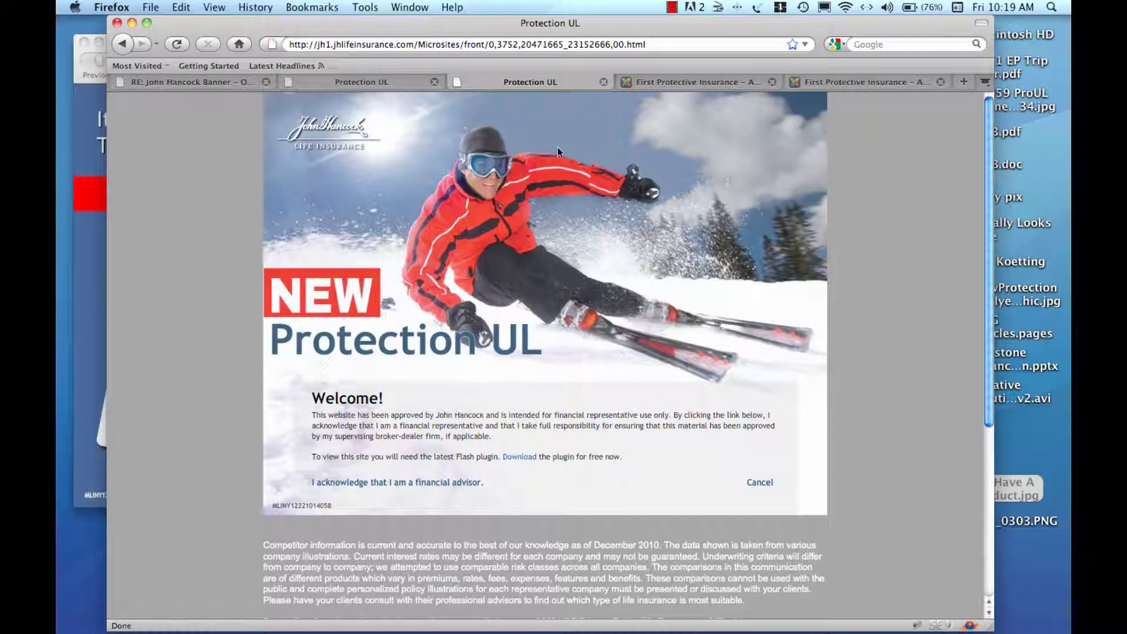
{"action": "left_click", "coordinate": [604, 82]}
{"action": "left_click", "coordinate": [384, 83]}
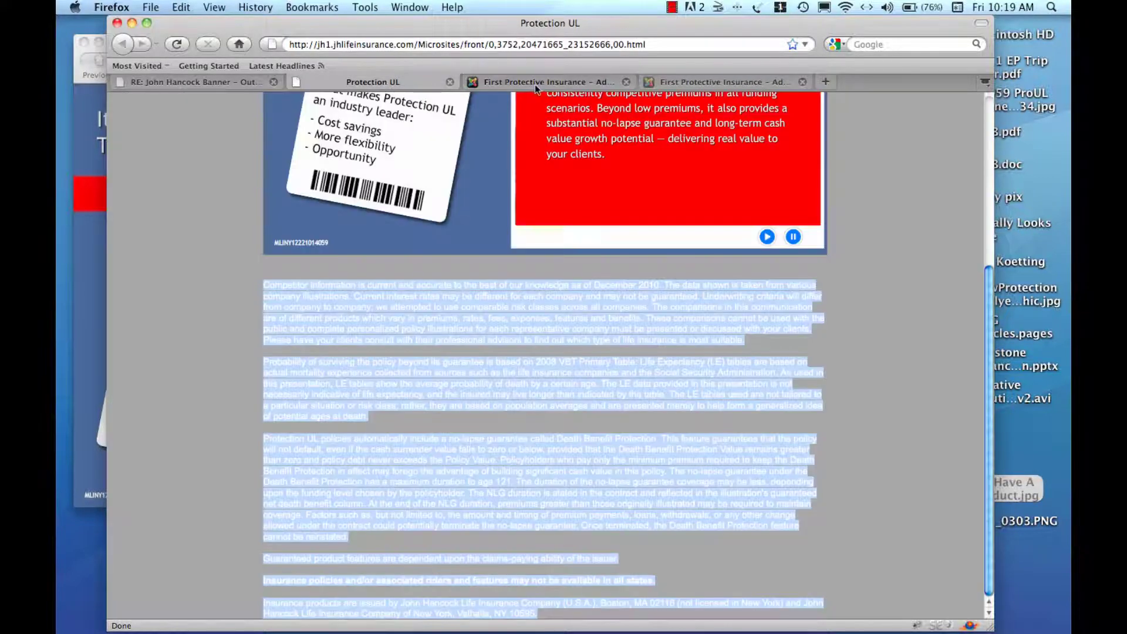
{"action": "left_click", "coordinate": [551, 83]}
{"action": "left_click", "coordinate": [666, 83]}
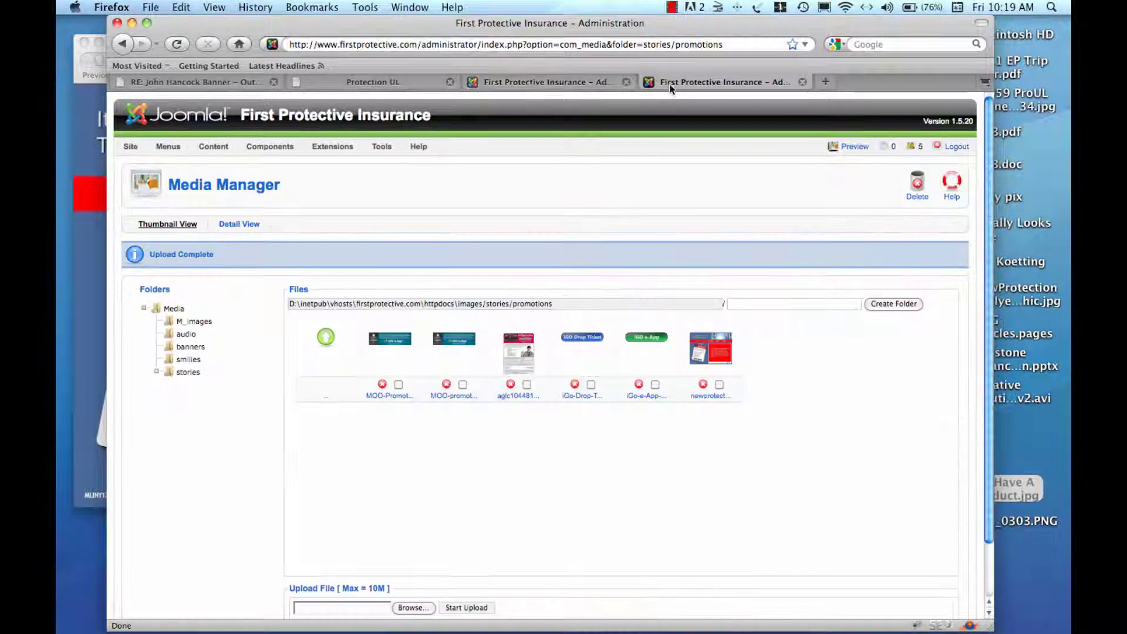
{"action": "left_click", "coordinate": [365, 84]}
{"action": "scroll", "coordinate": [369, 194], "scroll_direction": "up", "scroll_amount": 5}
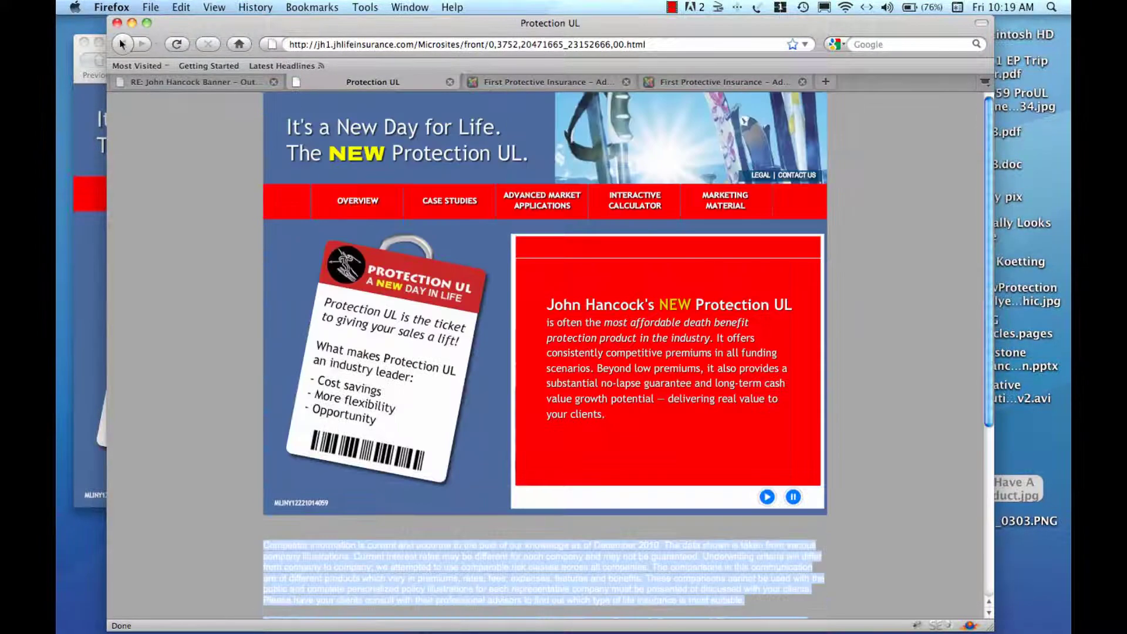
{"action": "left_click", "coordinate": [315, 46]}
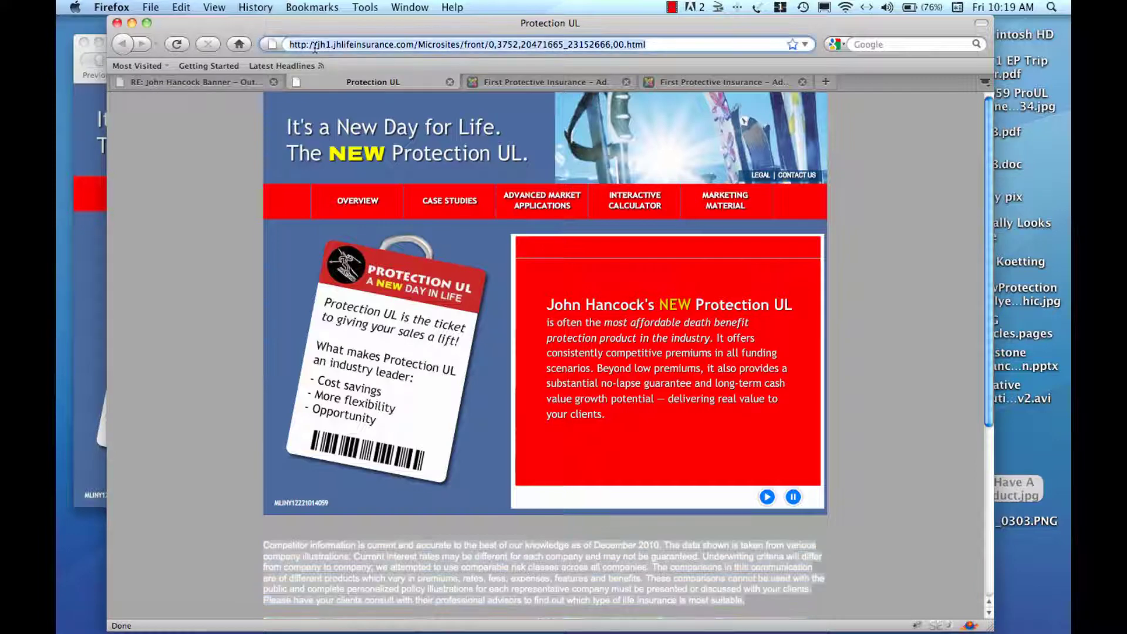
{"action": "type", "text": "www.first"}
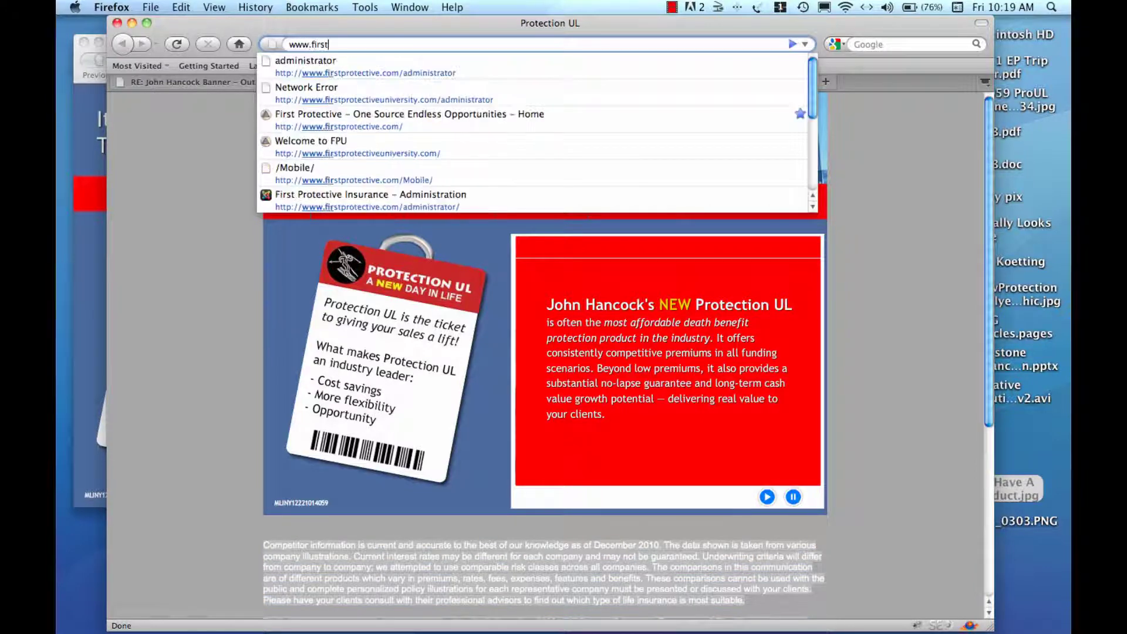
{"action": "type", "text": "protective.com"}
{"action": "key", "text": "Return"}
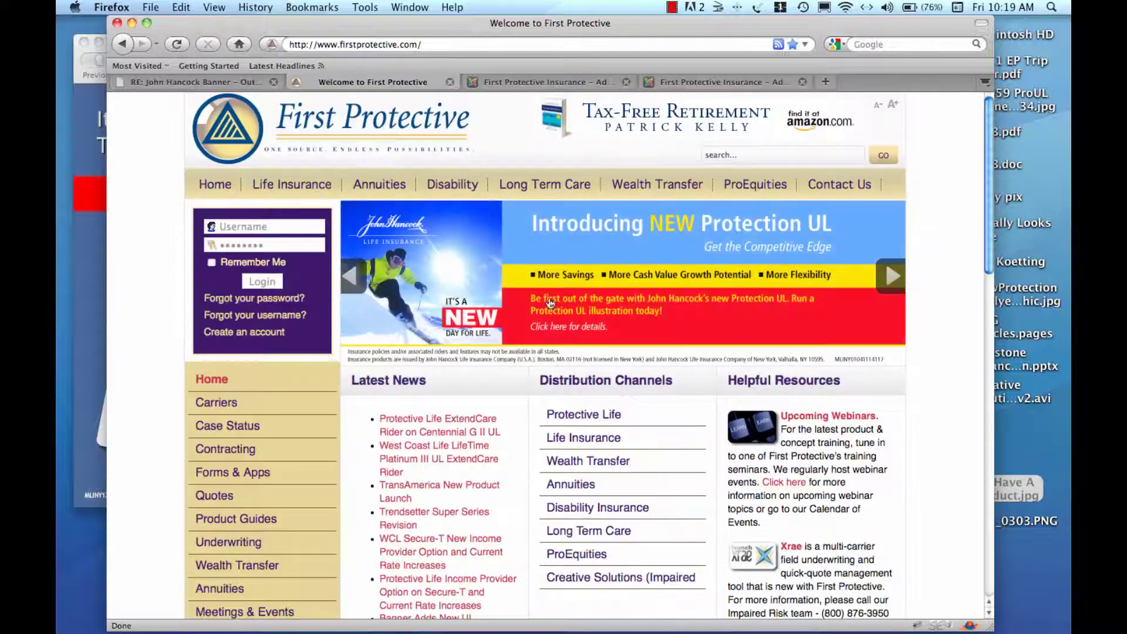
{"action": "left_click", "coordinate": [629, 254]}
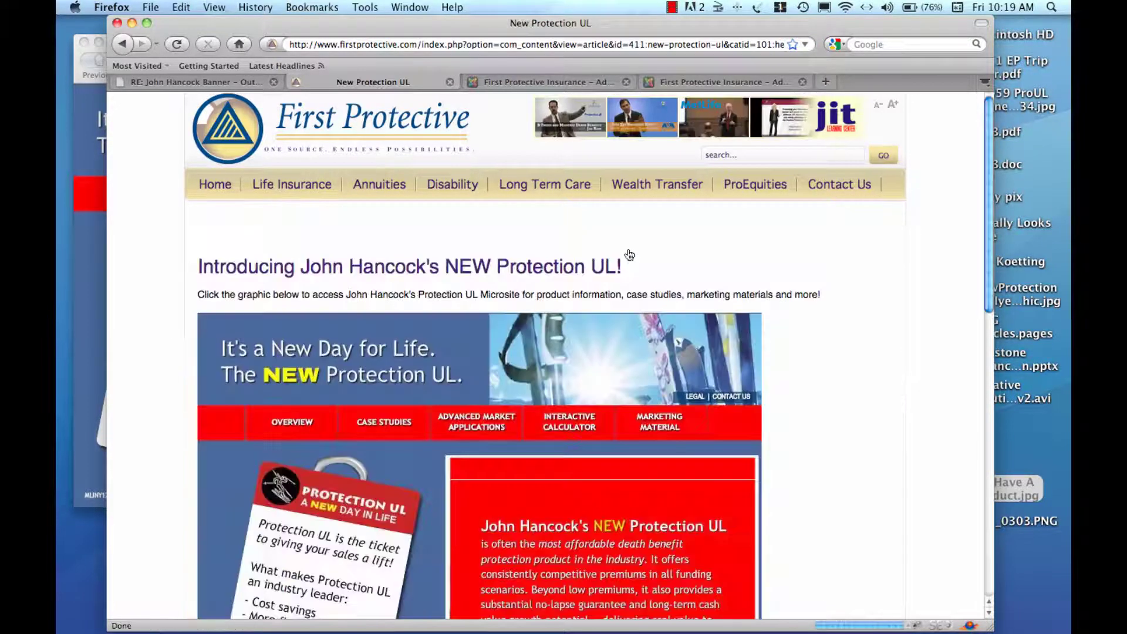
{"action": "left_click", "coordinate": [528, 452]}
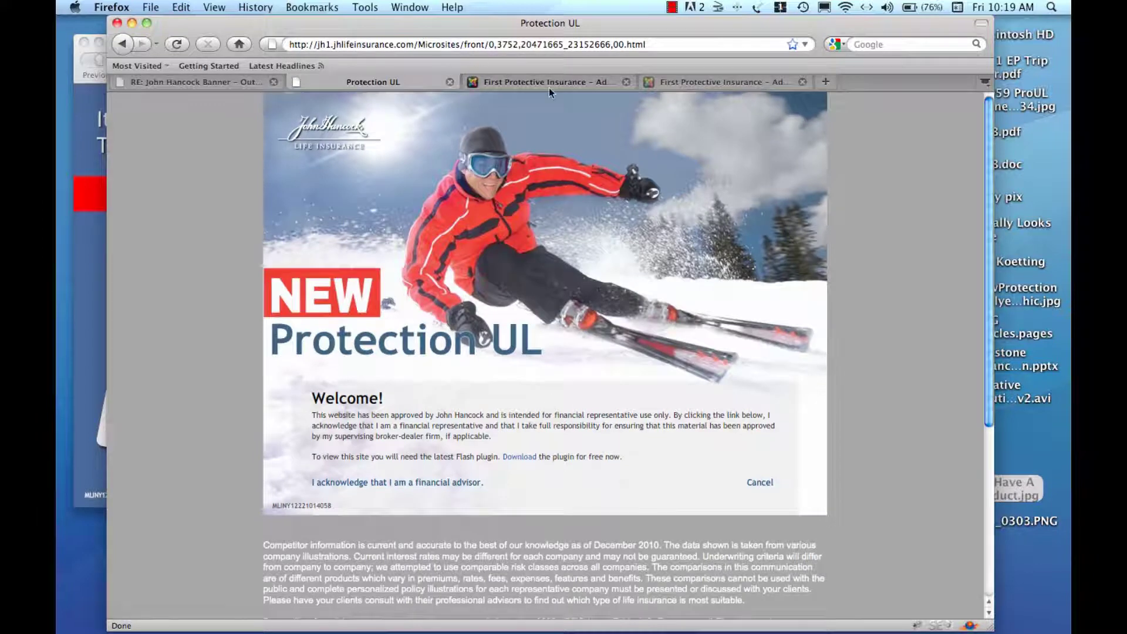
Change the graphic's link target to 'Open in new window', update the link, and apply the article
{"action": "left_click", "coordinate": [550, 85]}
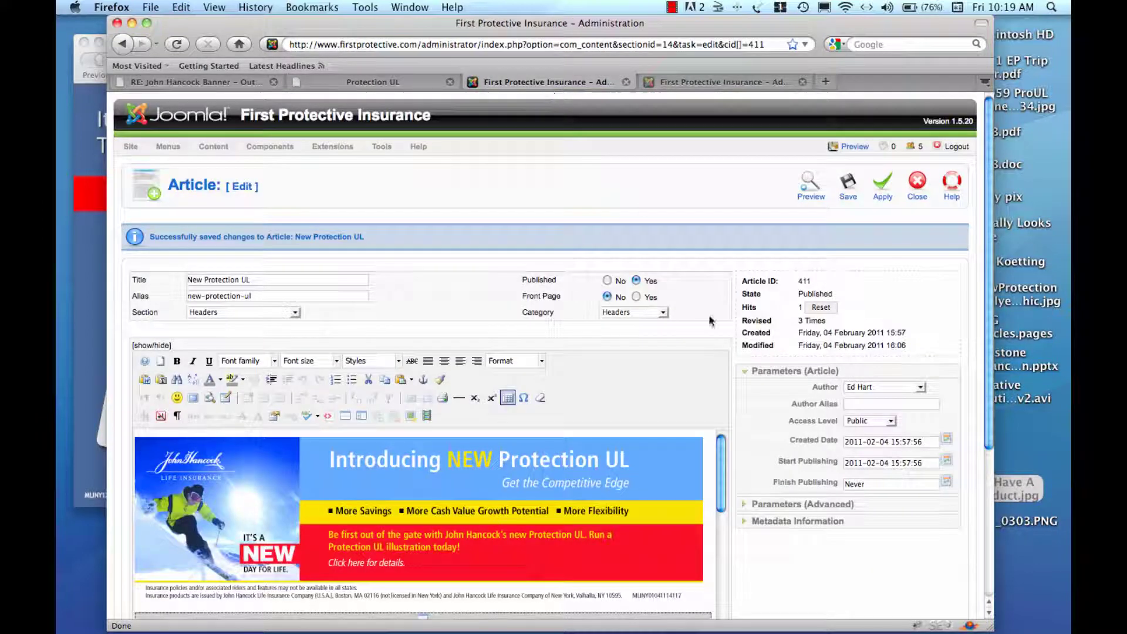
{"action": "scroll", "coordinate": [612, 465], "scroll_direction": "down", "scroll_amount": 10}
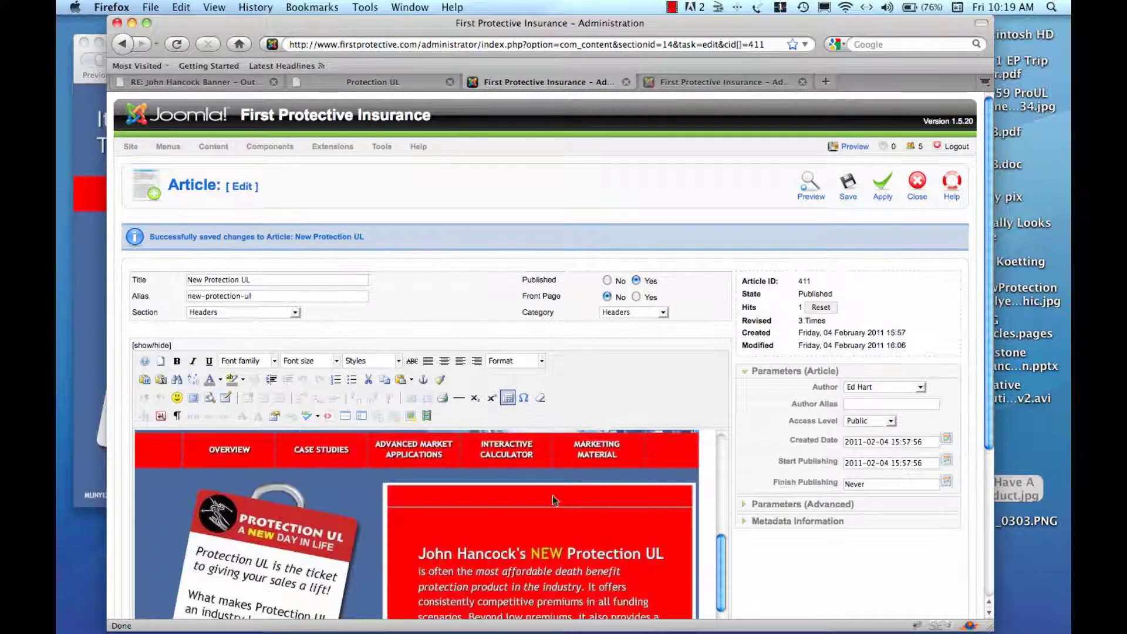
{"action": "left_click", "coordinate": [543, 509]}
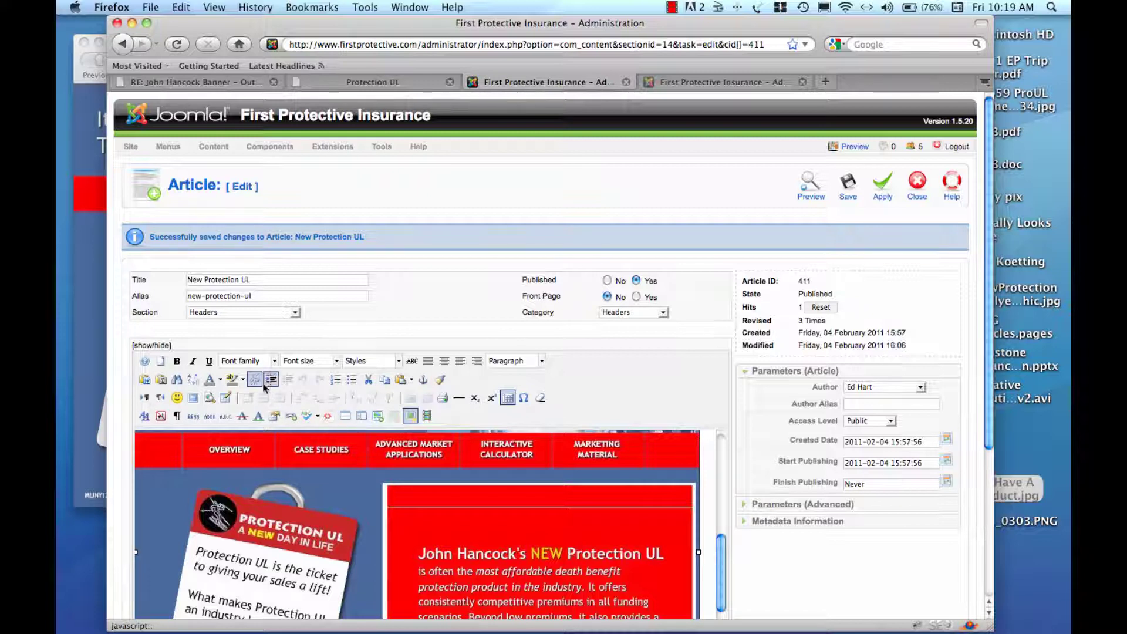
{"action": "left_click", "coordinate": [294, 415]}
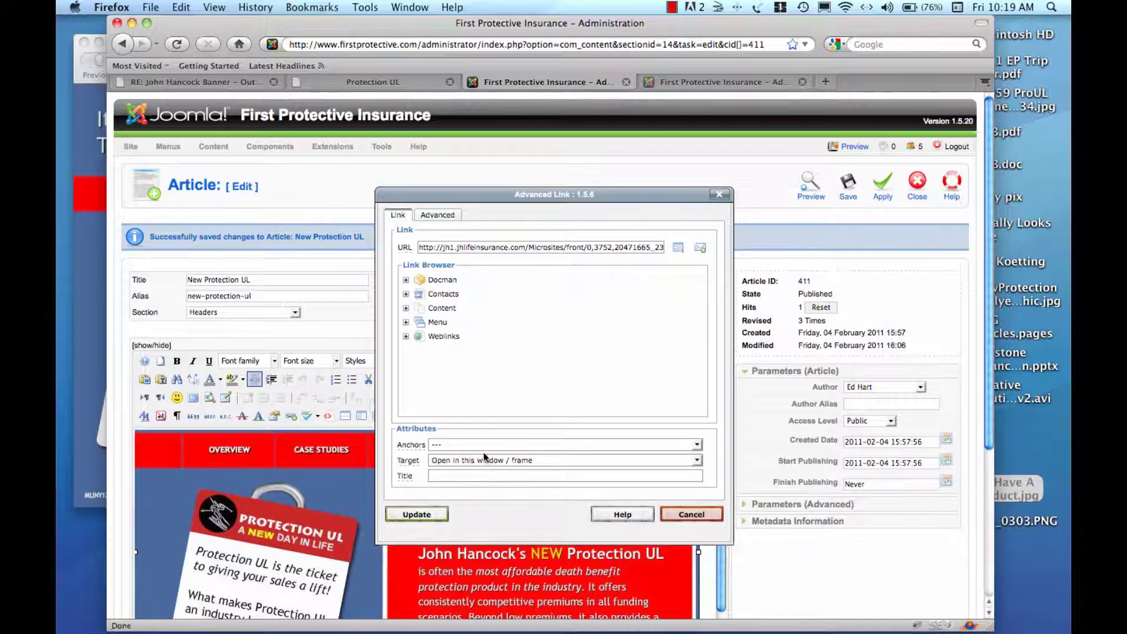
{"action": "left_click", "coordinate": [485, 460]}
{"action": "left_click", "coordinate": [484, 493]}
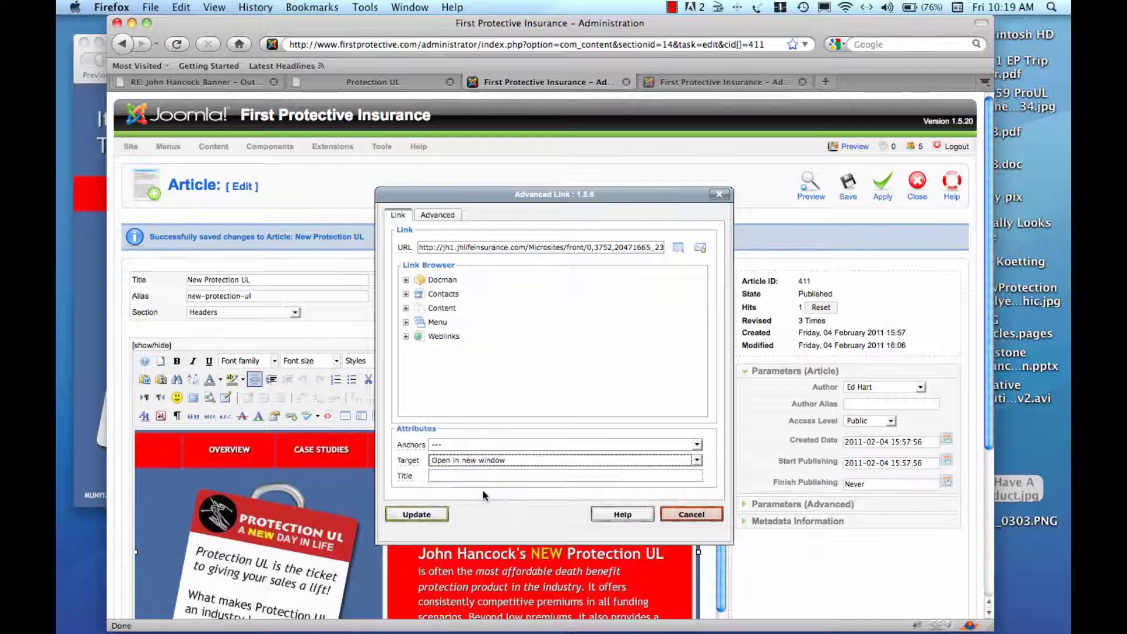
{"action": "left_click", "coordinate": [414, 514]}
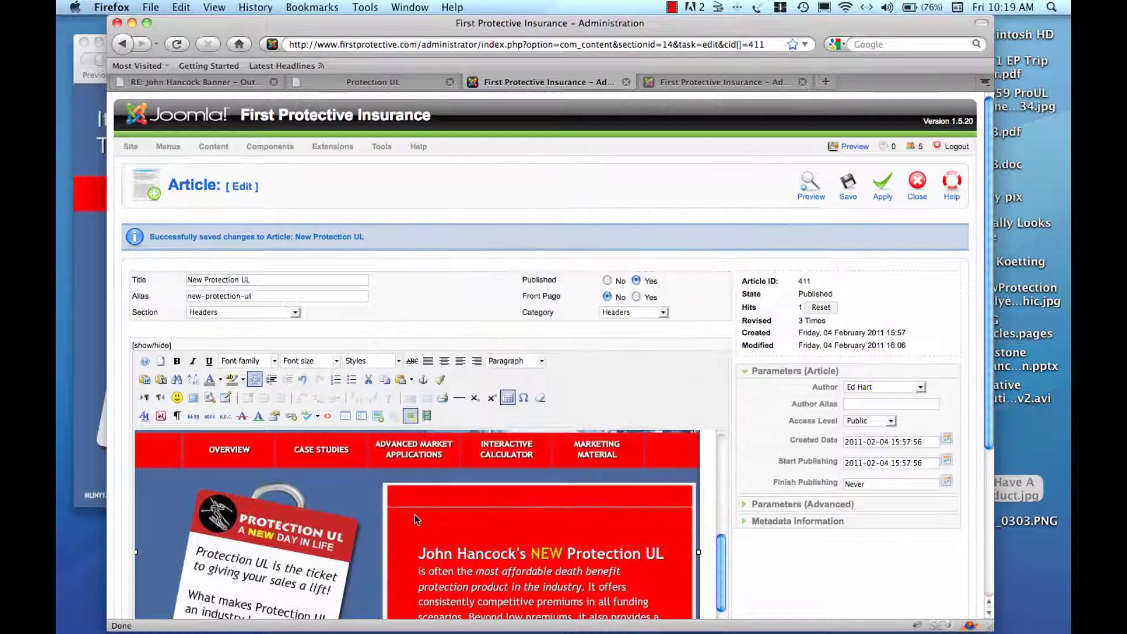
{"action": "left_click", "coordinate": [869, 187]}
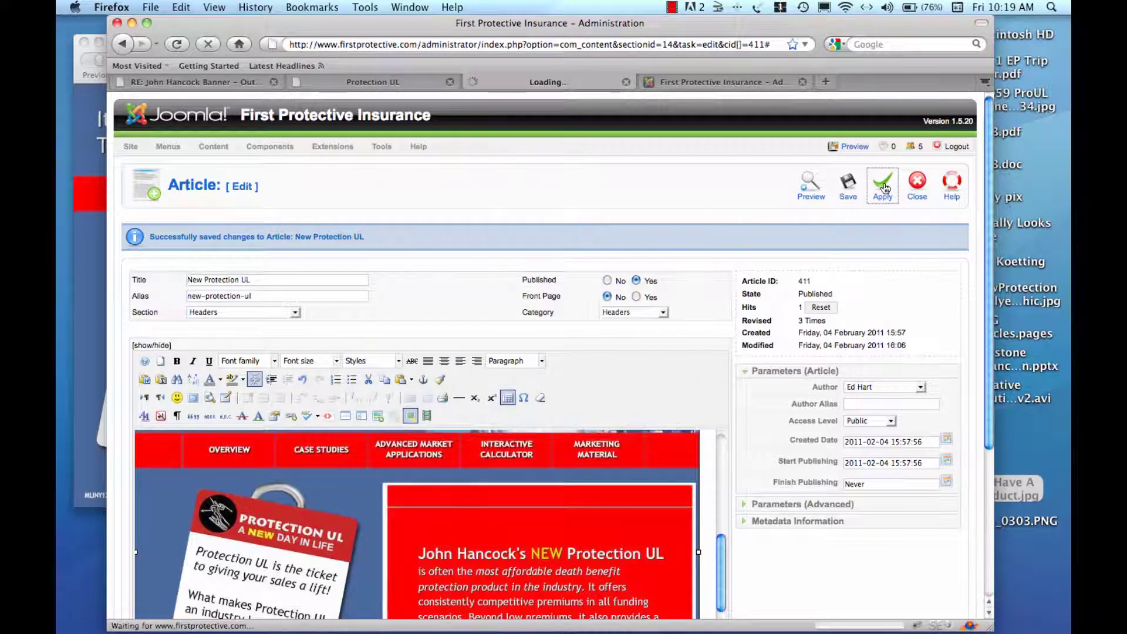
Go back to the New Protection UL page and verify the graphic opens the microsite in a new tab
{"action": "left_click", "coordinate": [345, 81]}
{"action": "left_click", "coordinate": [121, 46]}
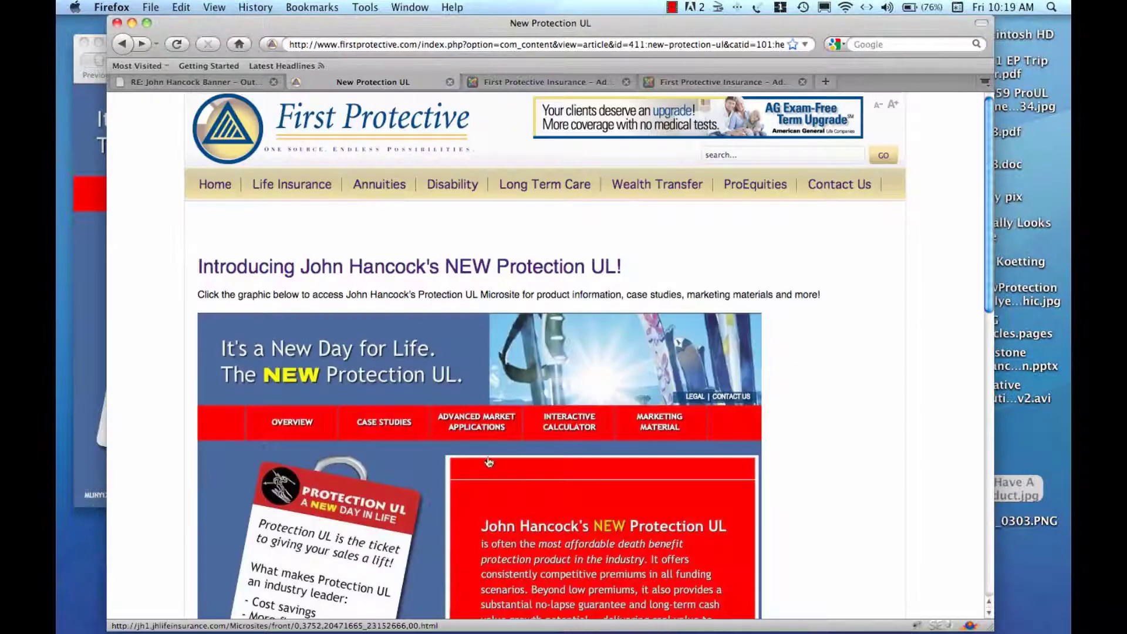
{"action": "left_click", "coordinate": [488, 462]}
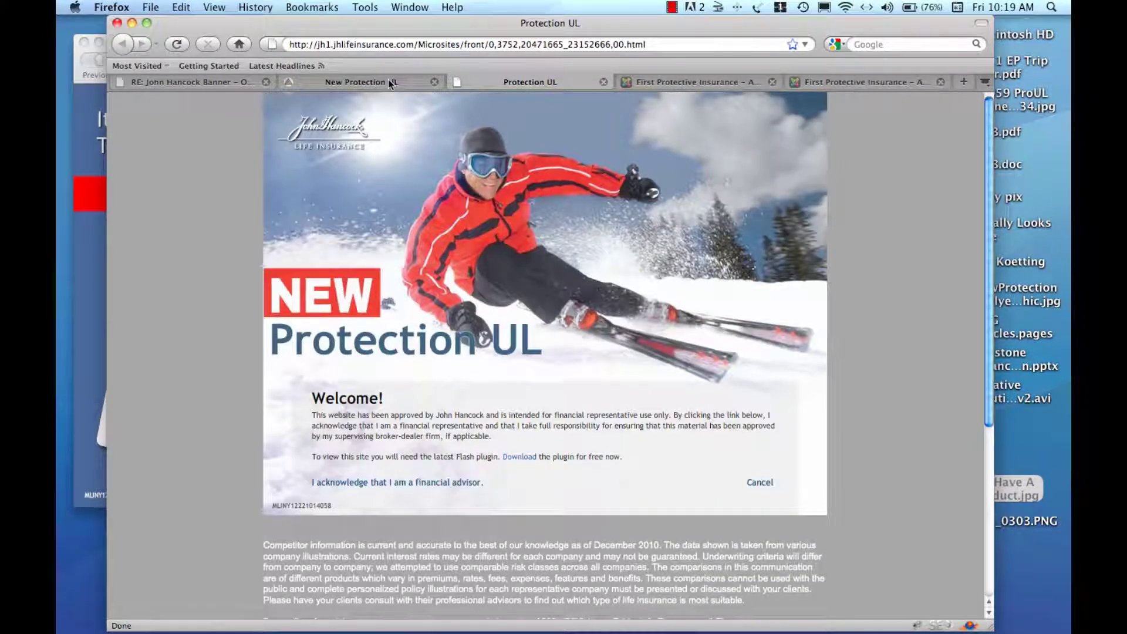
{"action": "left_click", "coordinate": [388, 81]}
{"action": "left_click", "coordinate": [516, 81]}
{"action": "left_click", "coordinate": [345, 86]}
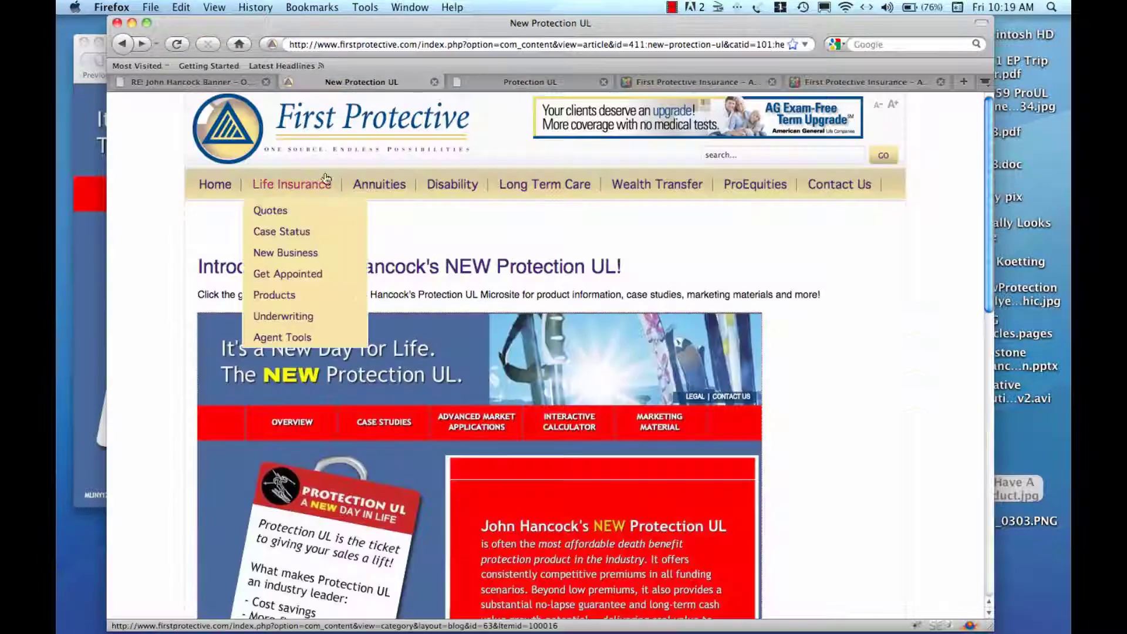